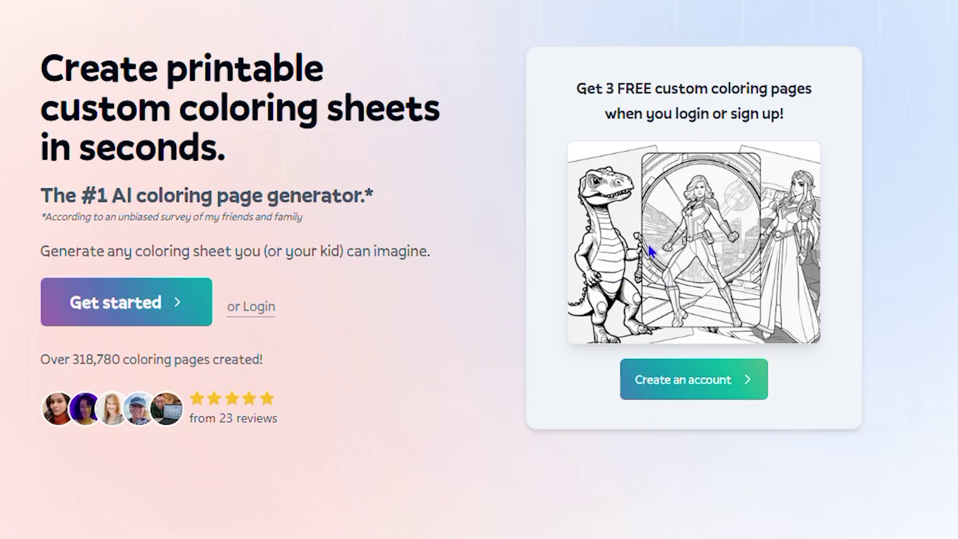
Step: Scroll up and down through the current ColorBliss page's content
scroll(524, 292, down, 5)
scroll(500, 293, up, 5)
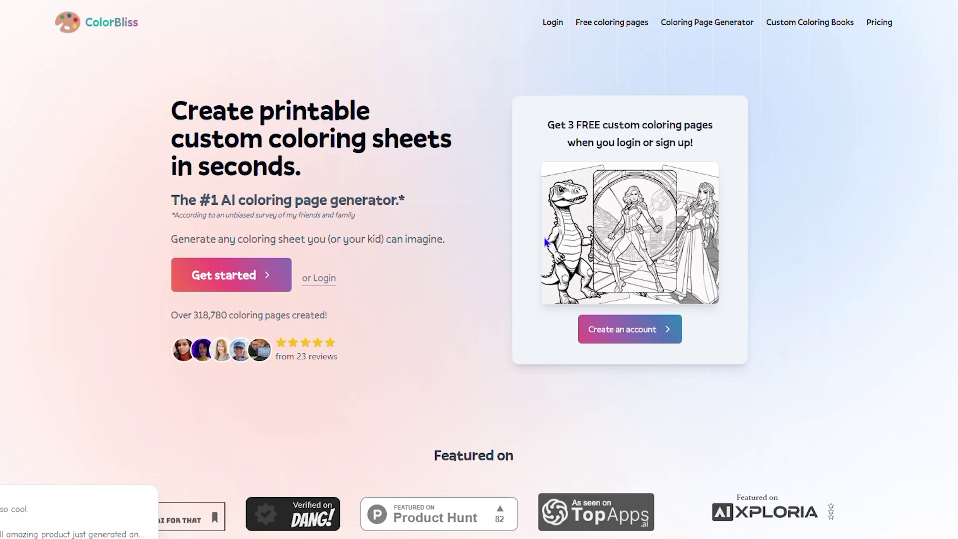
scroll(532, 230, down, 10)
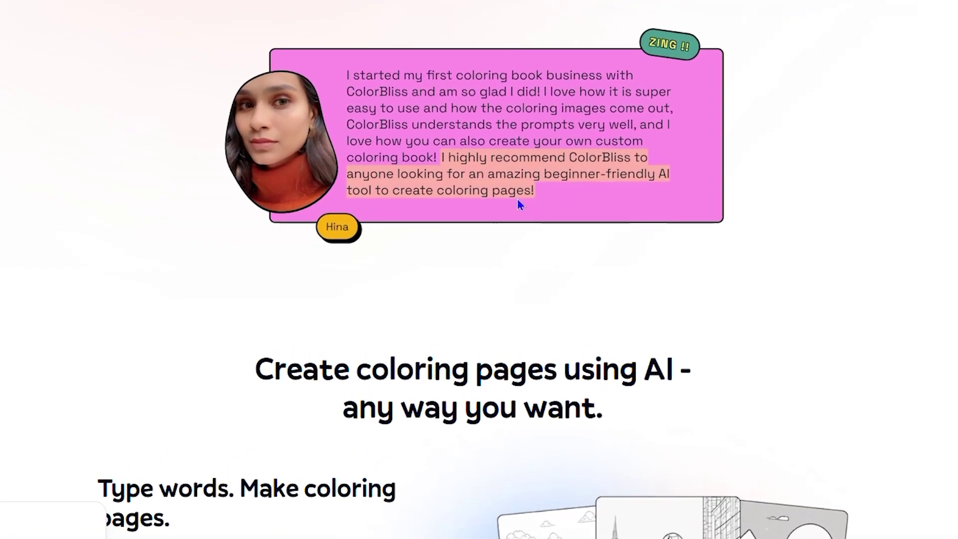
scroll(505, 222, down, 5)
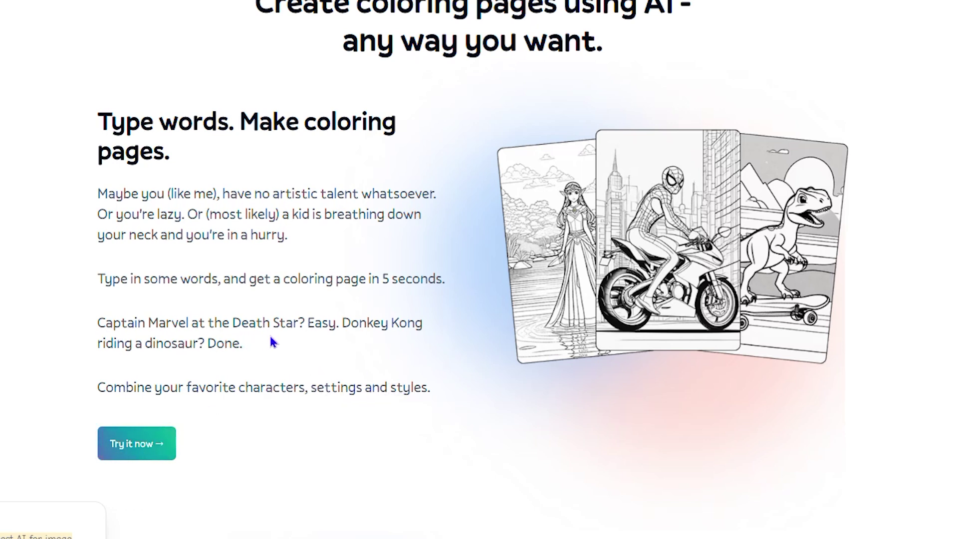
scroll(304, 283, down, 7)
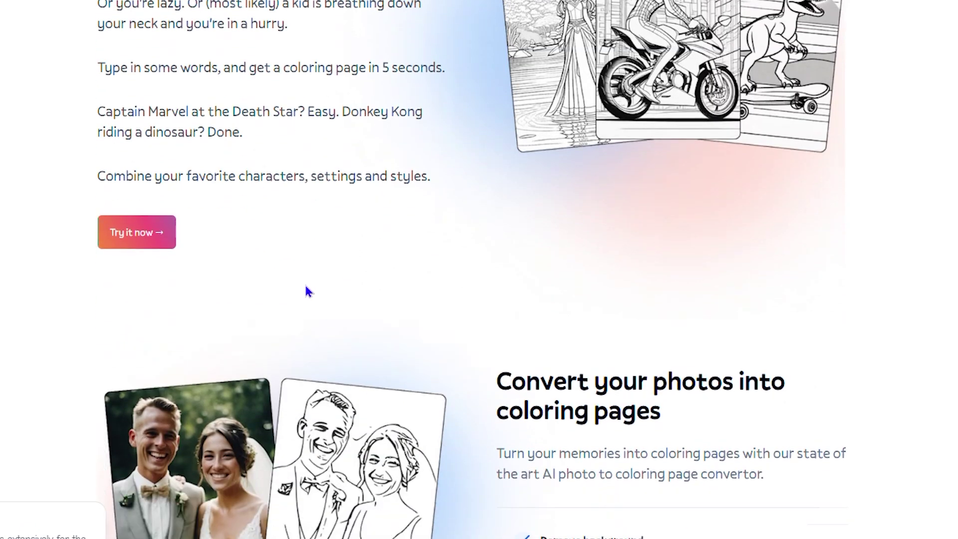
scroll(297, 288, down, 1)
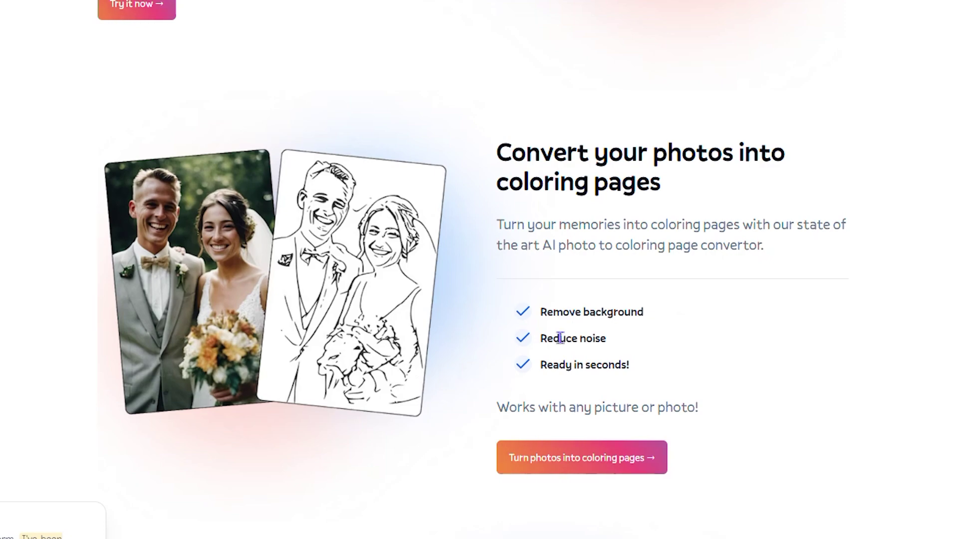
scroll(559, 338, down, 3)
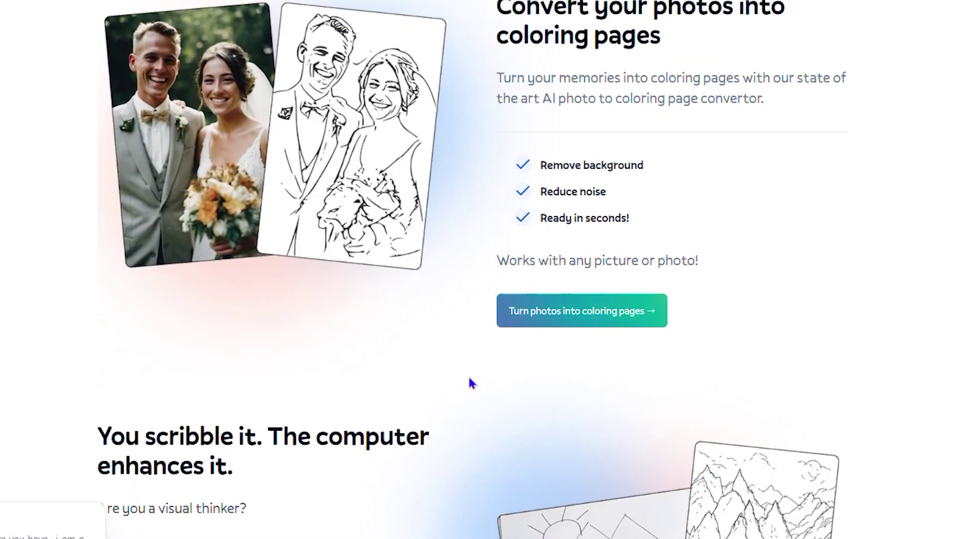
scroll(399, 438, down, 12)
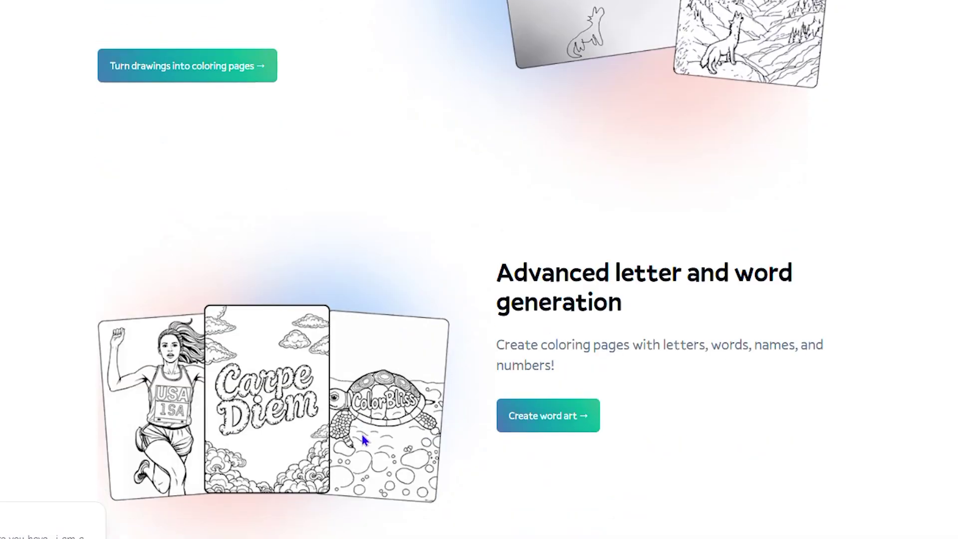
scroll(362, 437, down, 20)
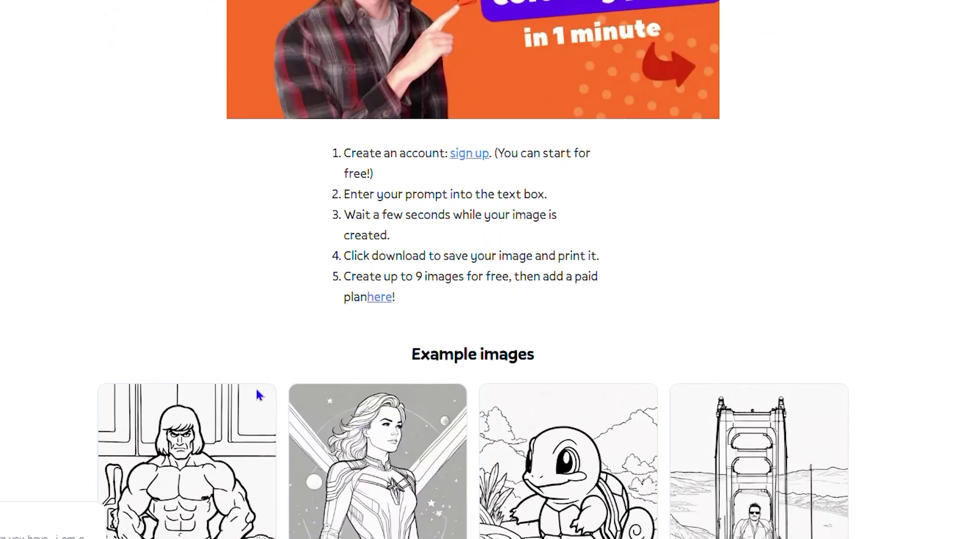
scroll(259, 394, up, 7)
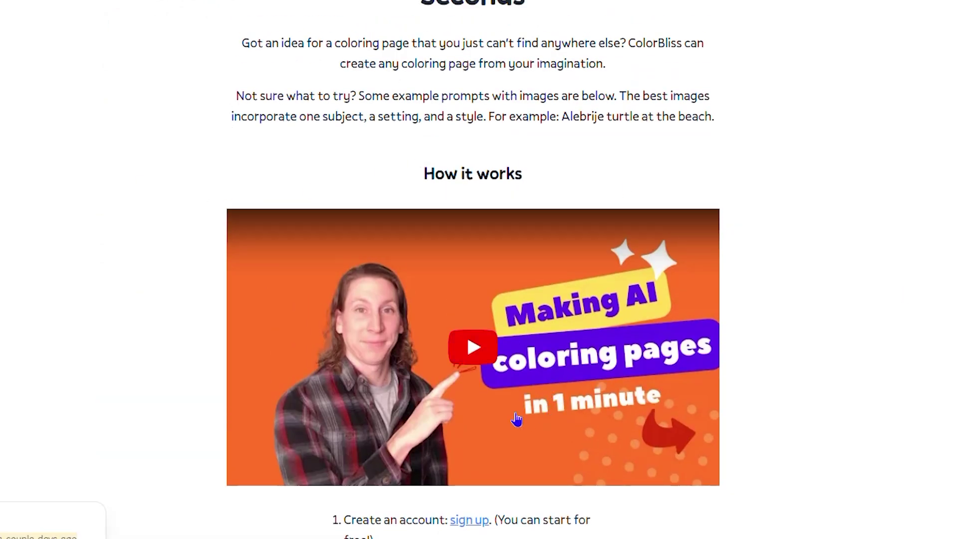
scroll(497, 399, down, 6)
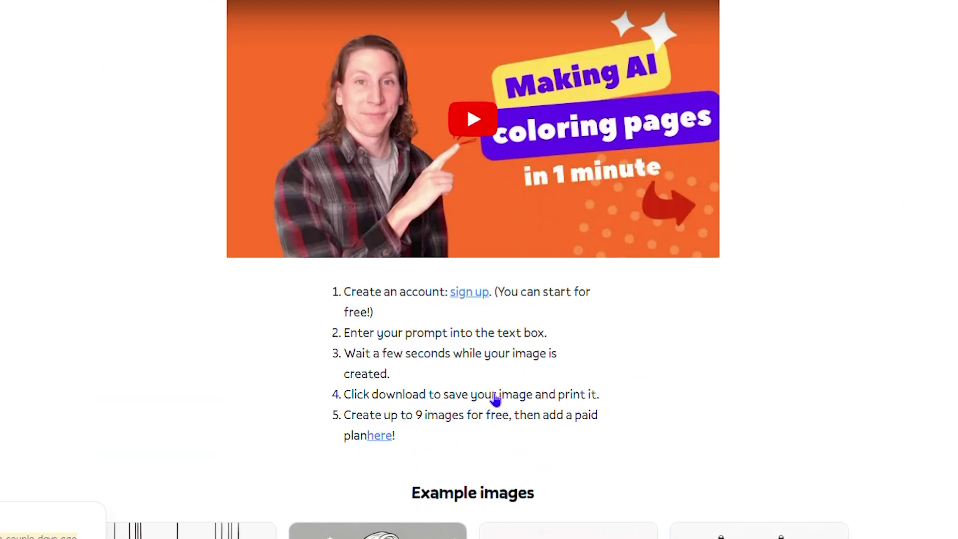
scroll(484, 399, down, 4)
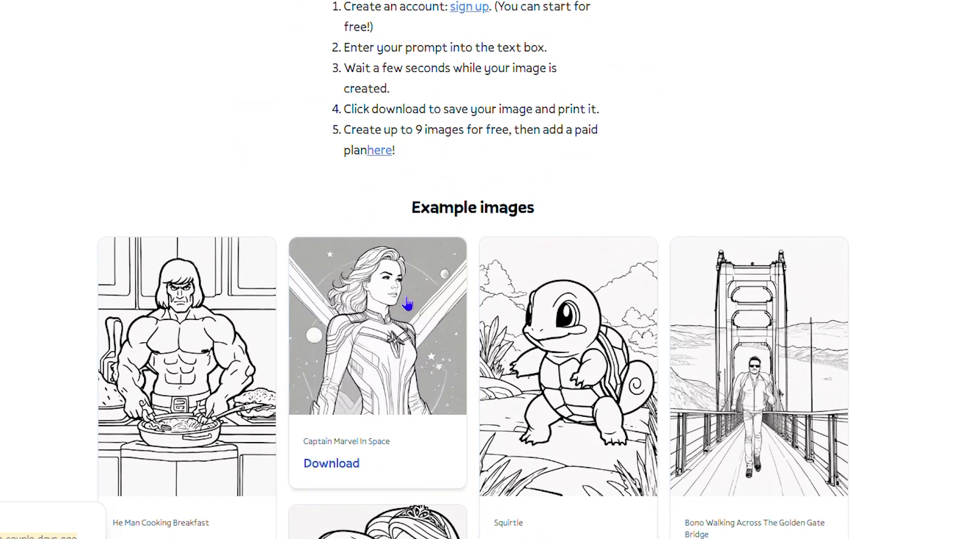
scroll(623, 311, down, 2)
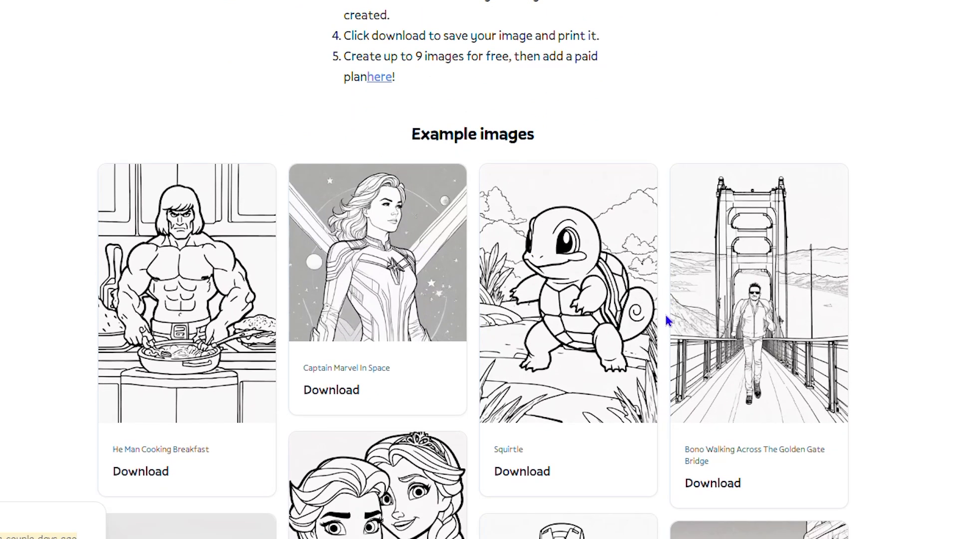
scroll(534, 350, down, 1)
scroll(515, 358, down, 7)
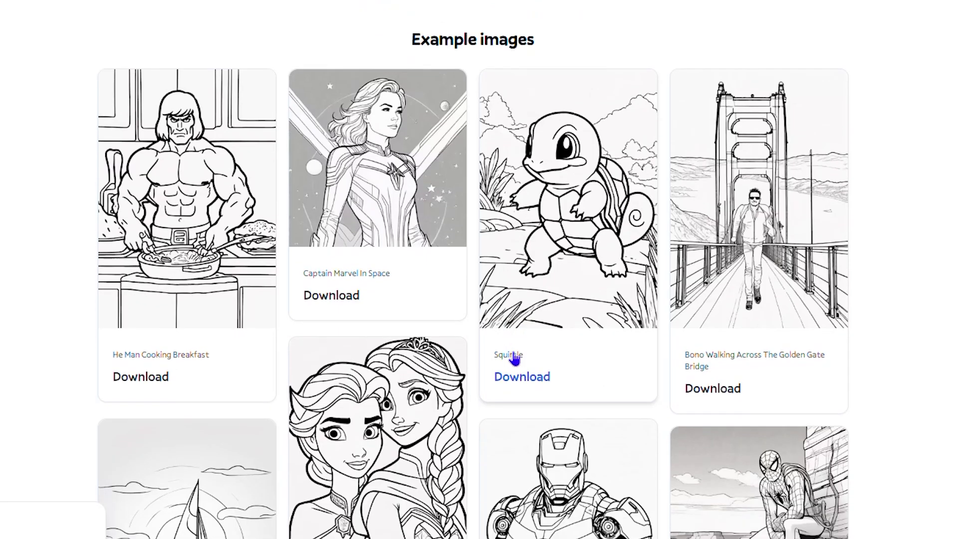
scroll(515, 358, down, 3)
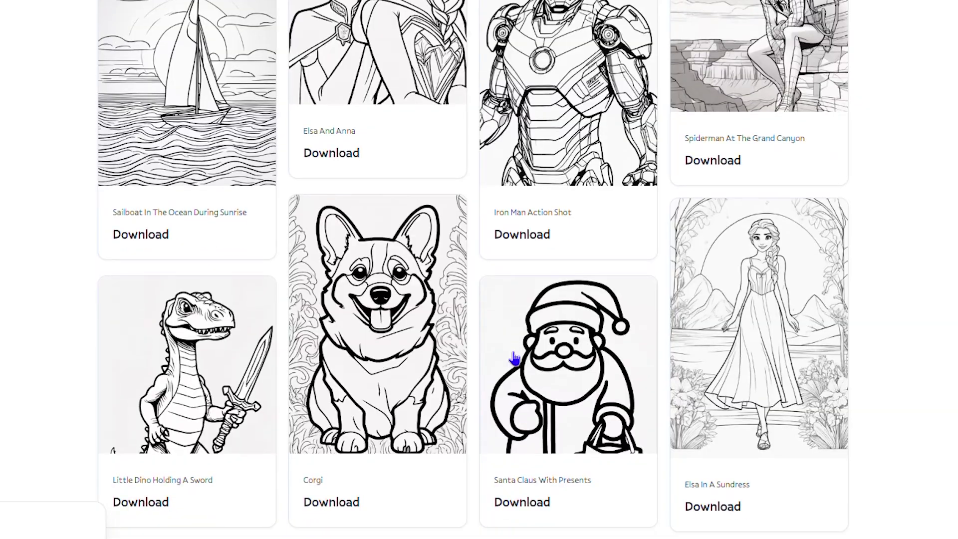
scroll(514, 358, down, 3)
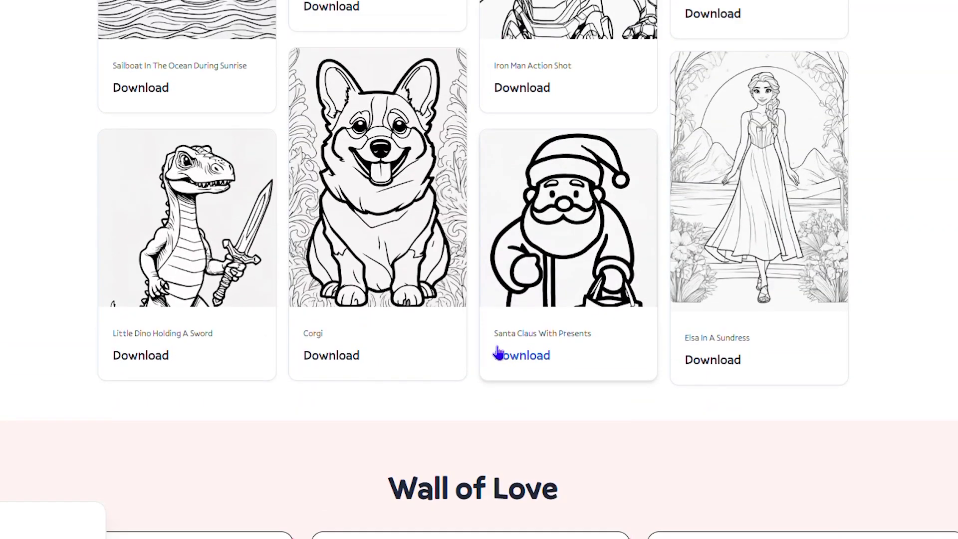
scroll(499, 351, down, 3)
scroll(498, 352, up, 10)
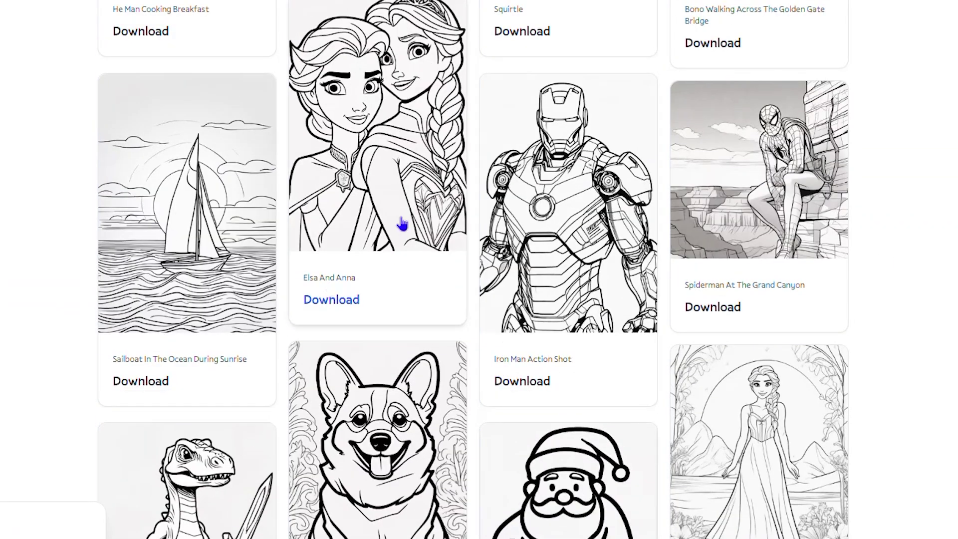
scroll(577, 349, down, 20)
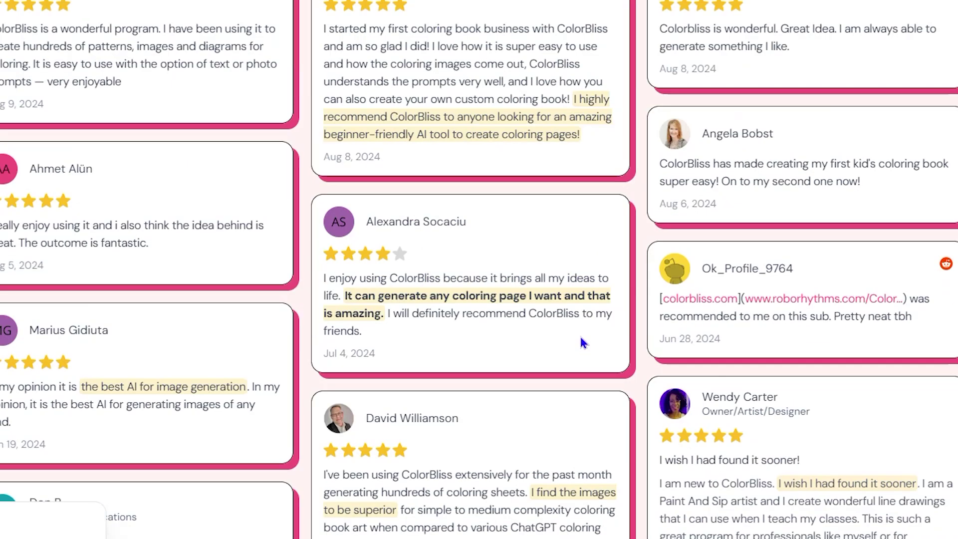
scroll(425, 261, down, 8)
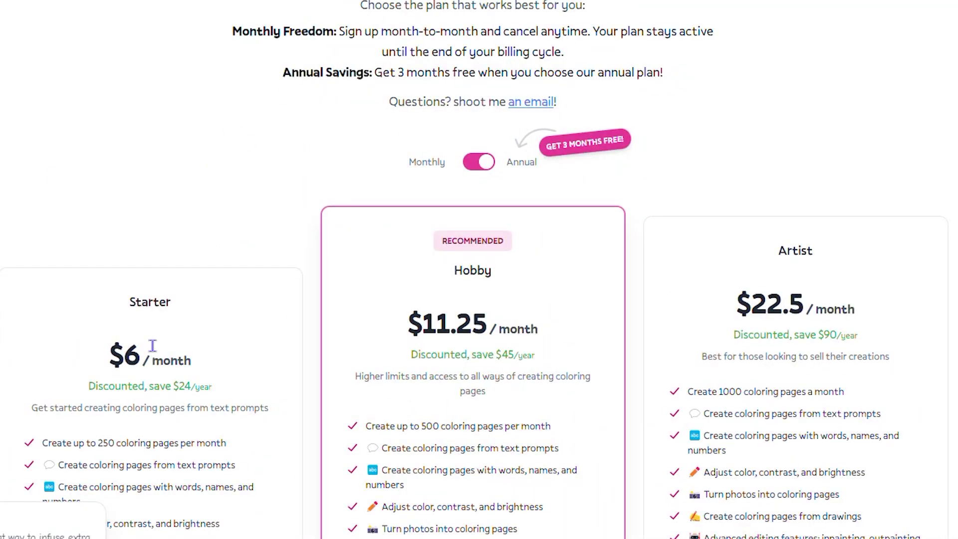
scroll(152, 345, down, 5)
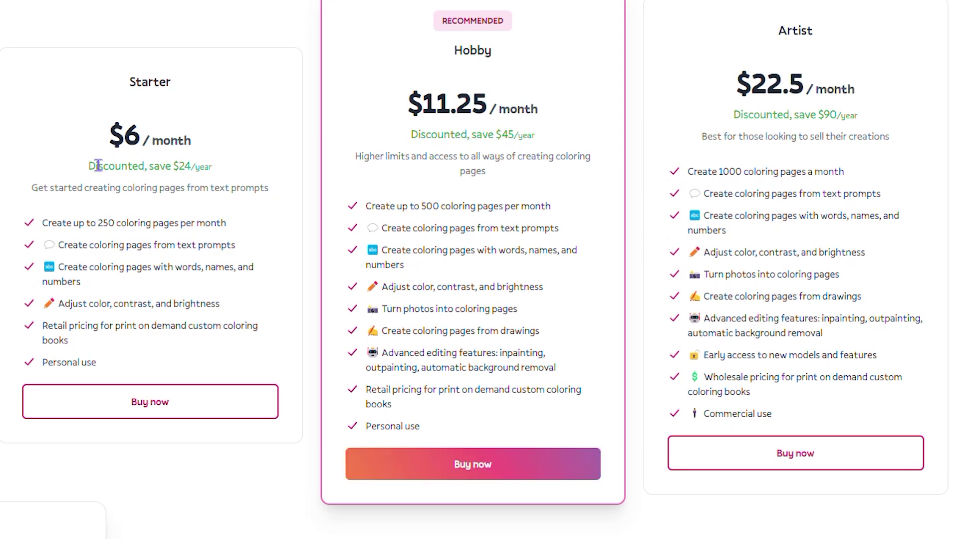
scroll(160, 316, down, 15)
scroll(780, 401, down, 6)
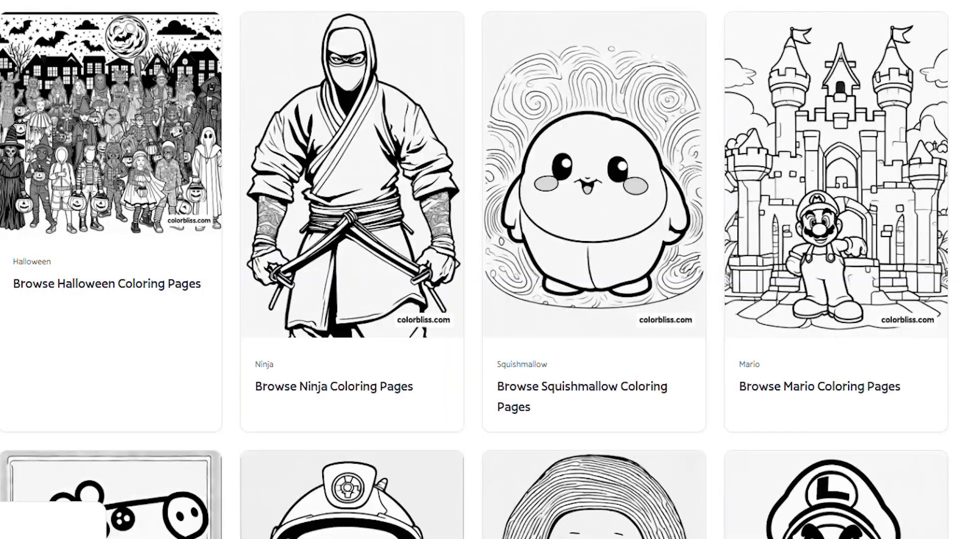
scroll(161, 263, up, 6)
scroll(688, 317, down, 3)
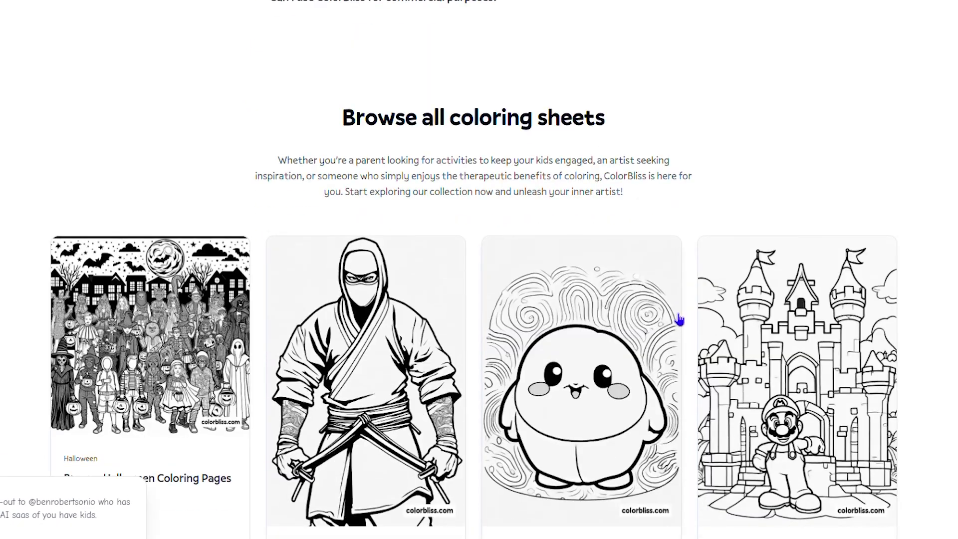
scroll(680, 319, down, 6)
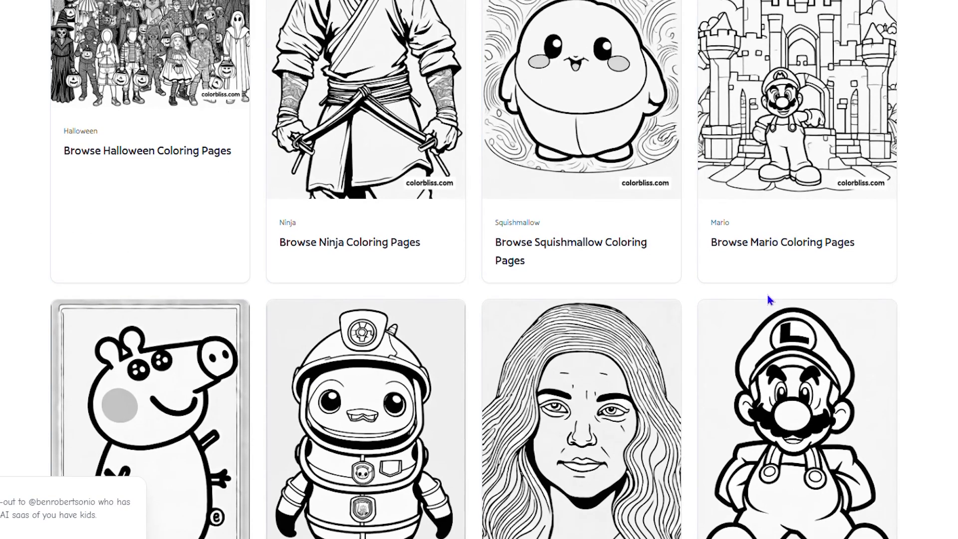
scroll(768, 298, down, 5)
scroll(940, 376, down, 10)
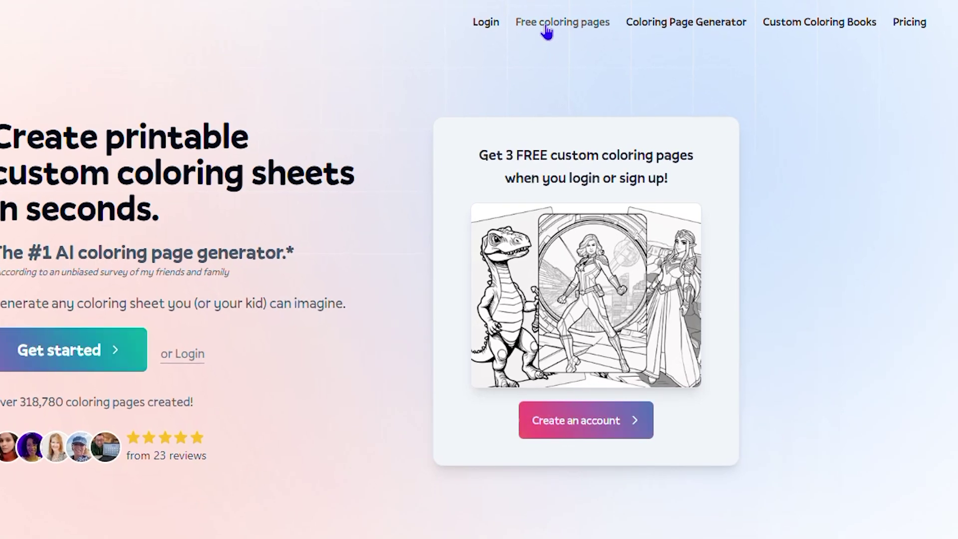
Step: Go to Free coloring pages and browse its Bluey, Halloween and Hello Kitty category grid
click(545, 30)
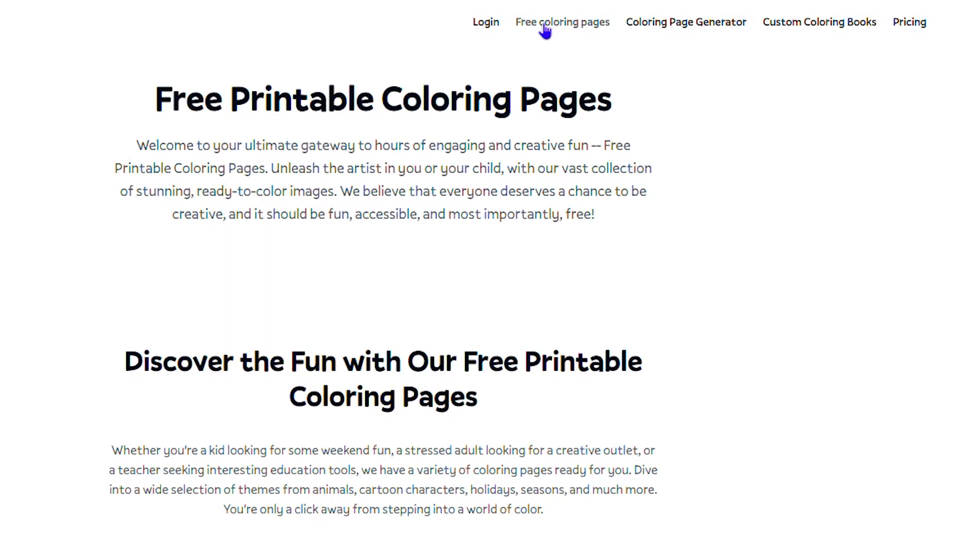
scroll(549, 260, down, 20)
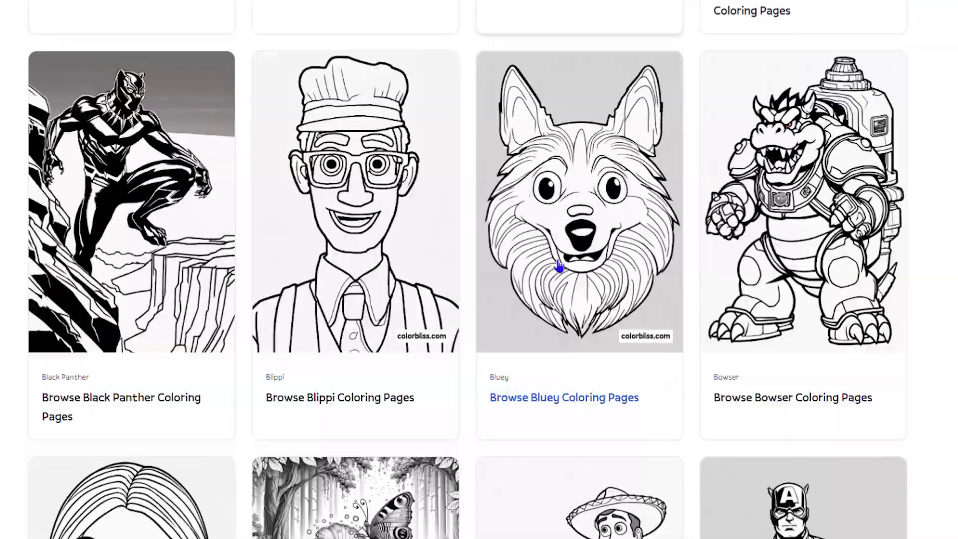
scroll(582, 243, down, 20)
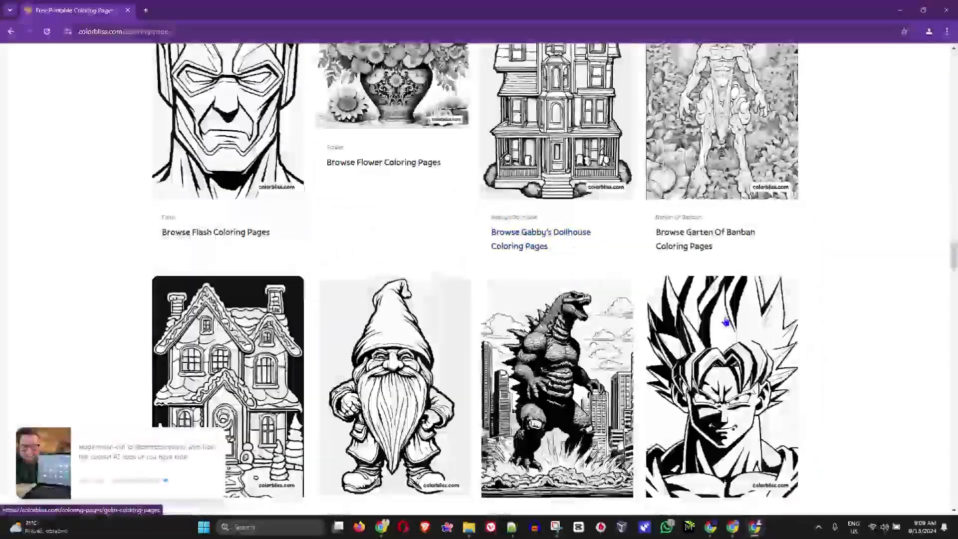
scroll(726, 322, down, 5)
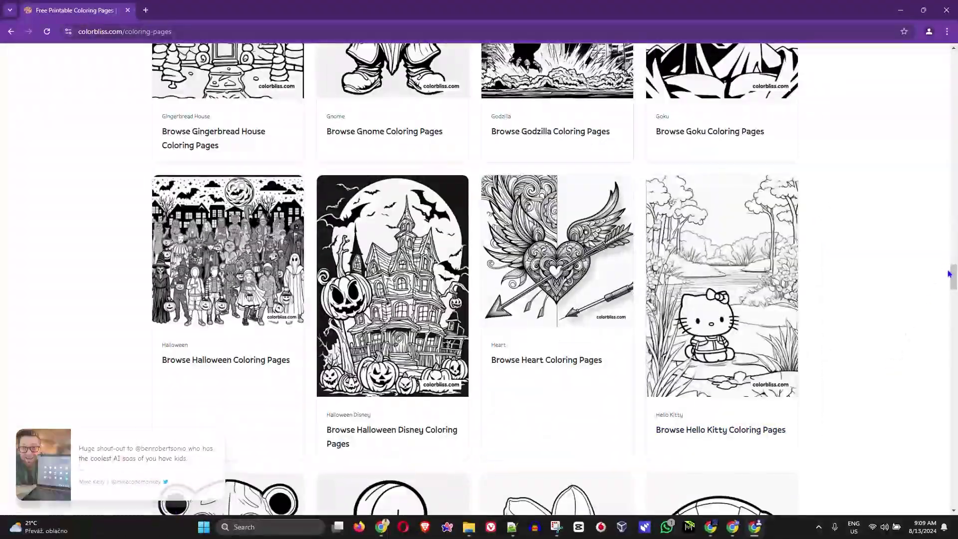
scroll(951, 273, down, 6)
drag(952, 299, 923, 75)
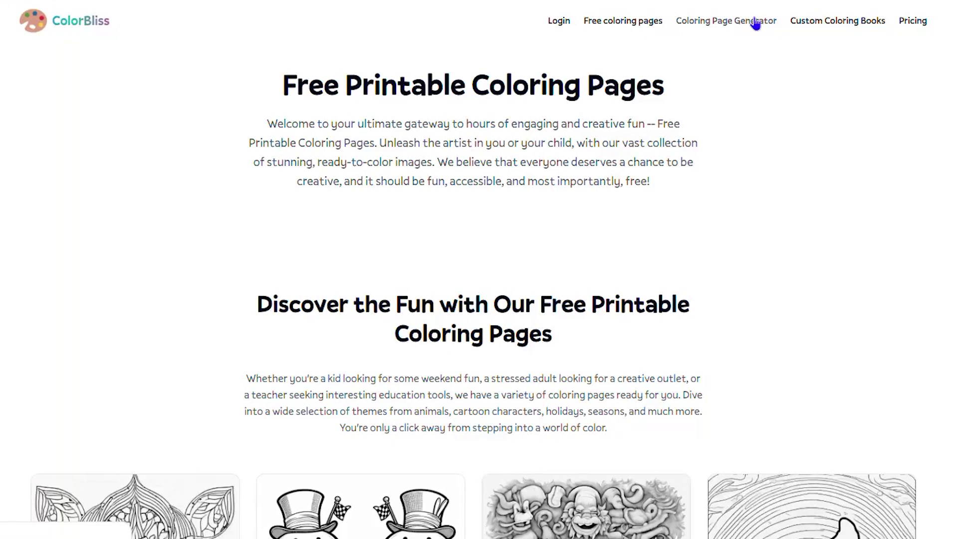
Step: Switch to the Coloring Page Generator and skim its sample coloring pages
click(702, 24)
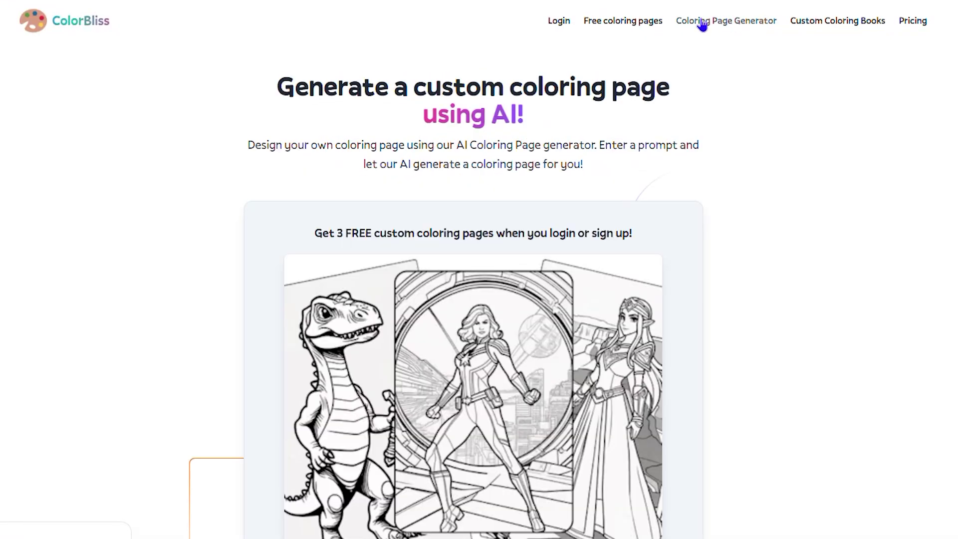
scroll(462, 455, down, 4)
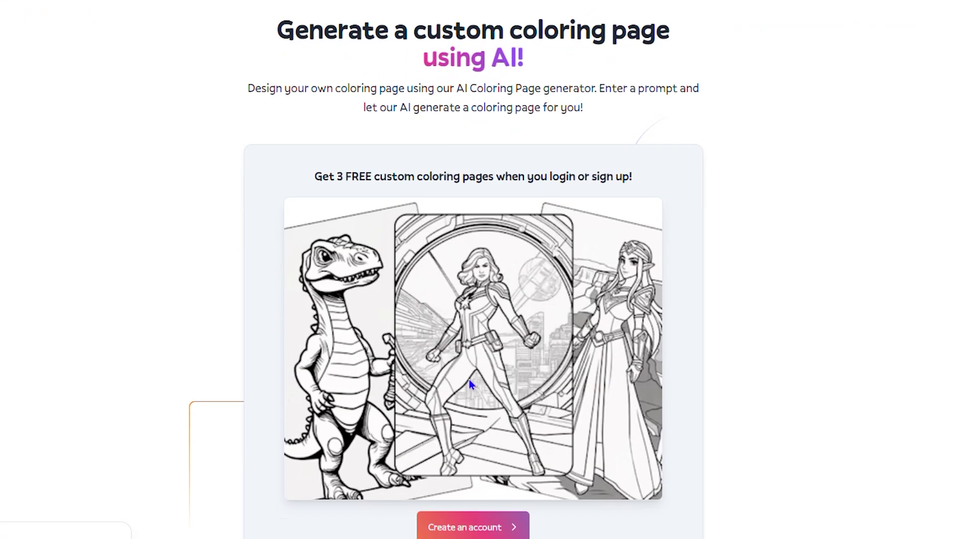
scroll(439, 311, up, 4)
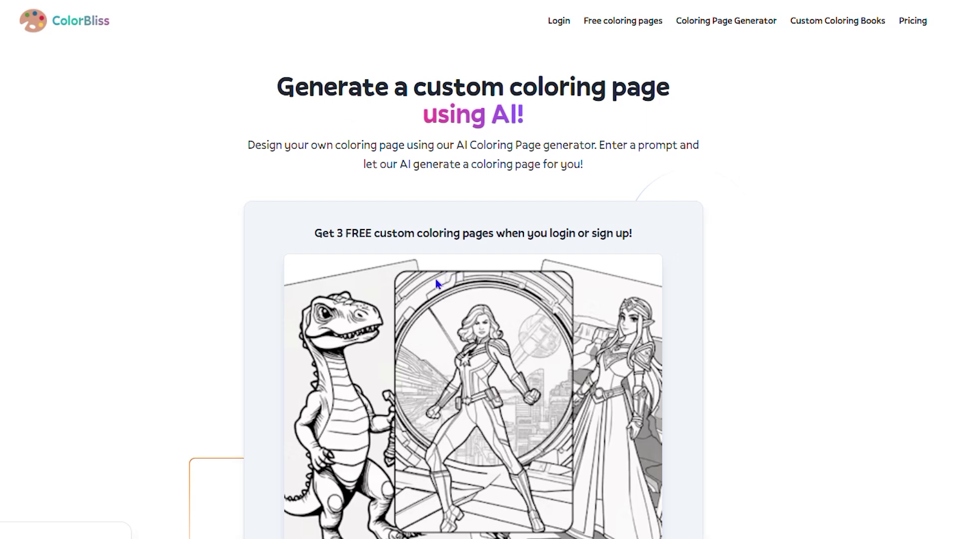
Step: Go to Custom Coloring Books and highlight the 1–1000 quantity range and the $8.64 per-book estimate
click(826, 24)
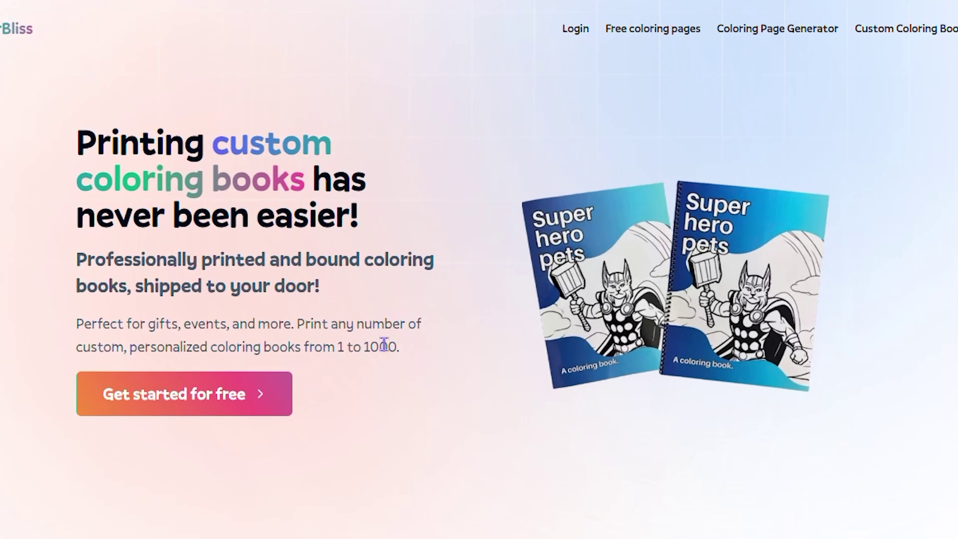
drag(328, 359, 405, 372)
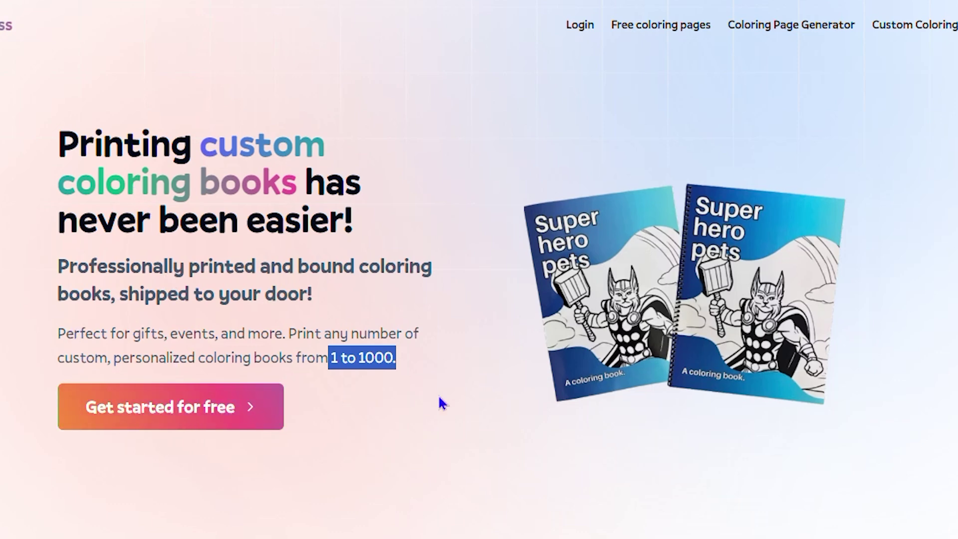
scroll(442, 403, down, 10)
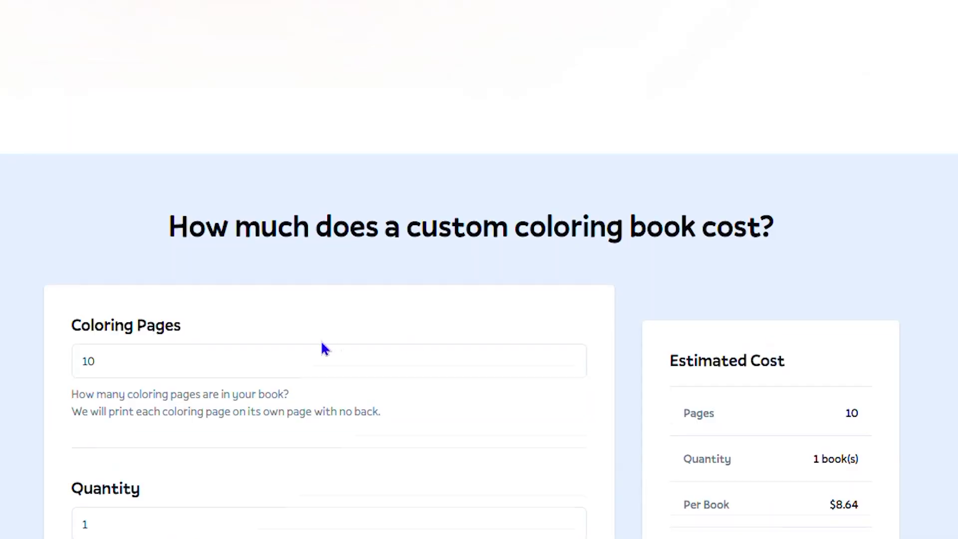
scroll(322, 348, down, 2)
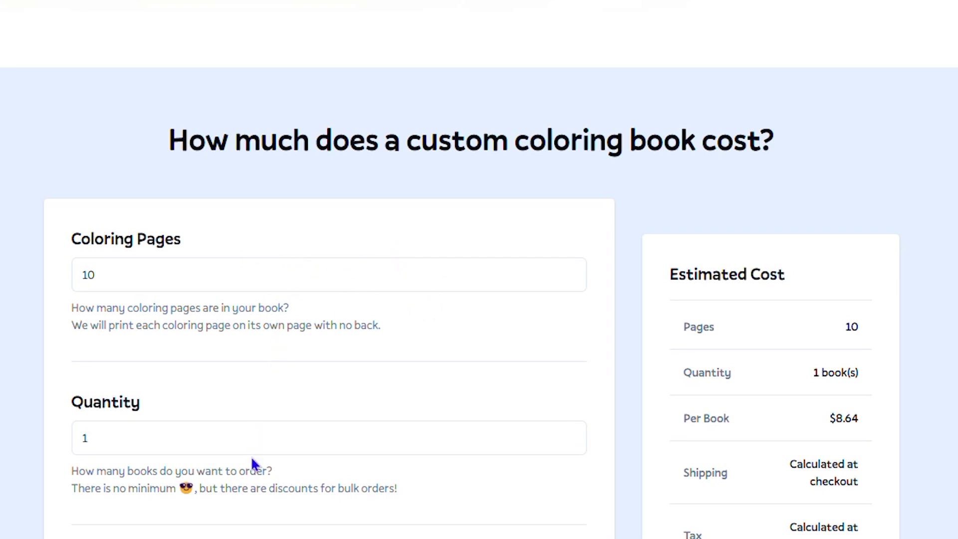
scroll(362, 292, down, 6)
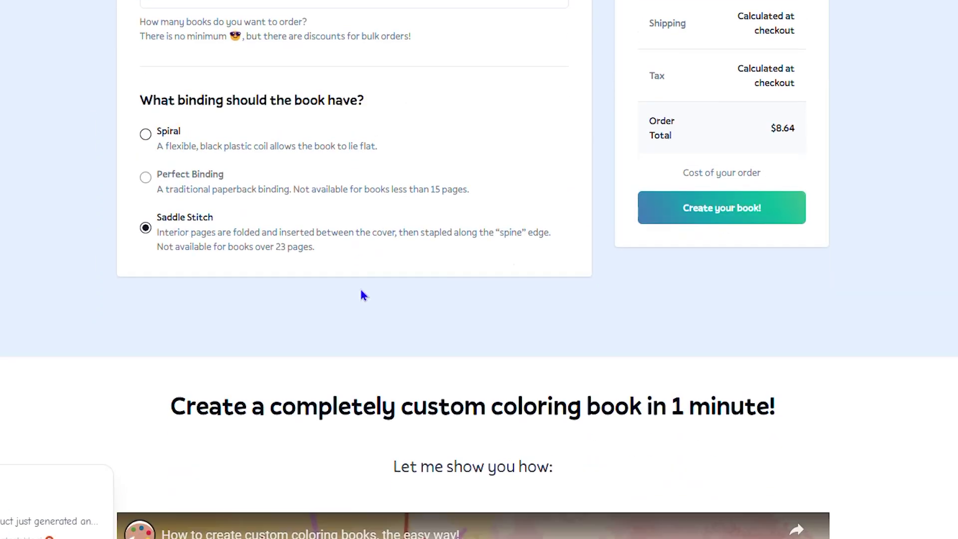
scroll(361, 295, up, 4)
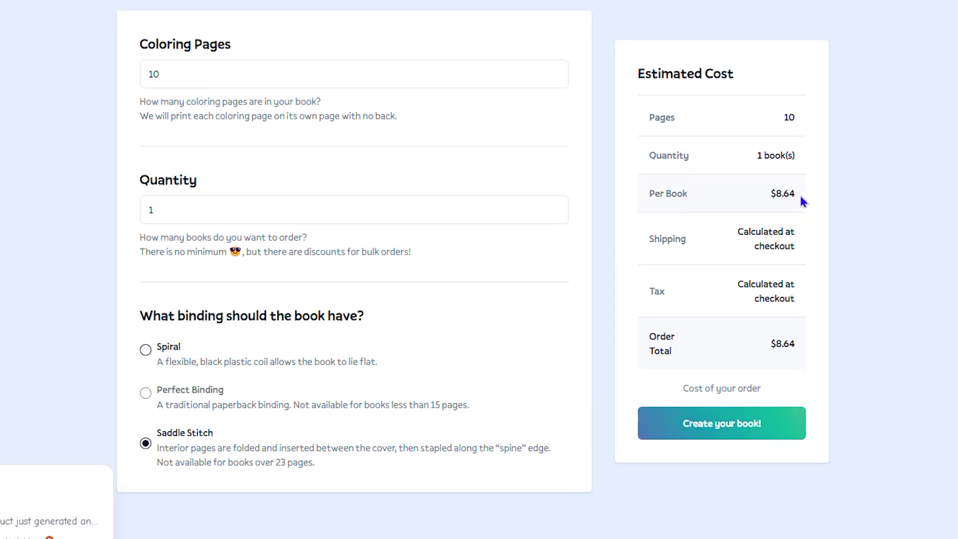
drag(801, 199, 768, 192)
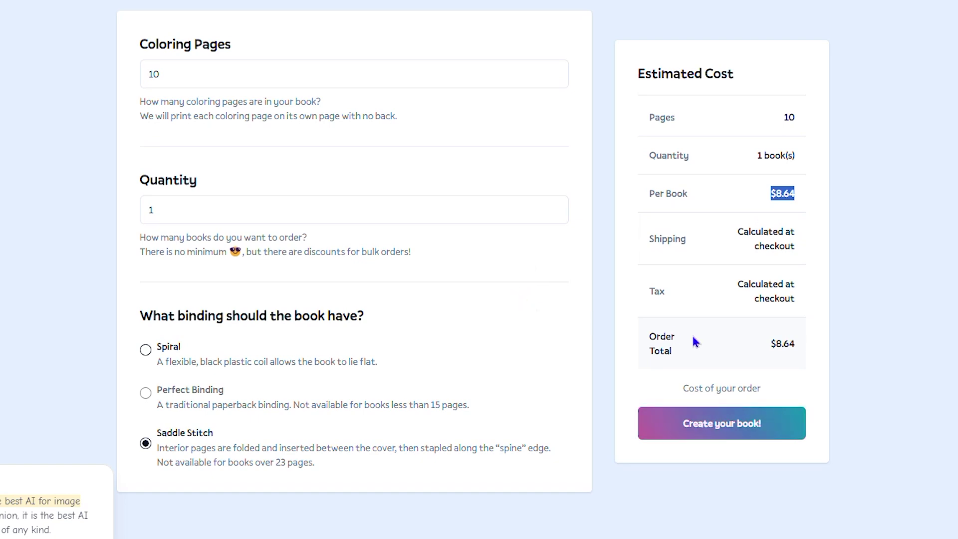
scroll(714, 399, up, 10)
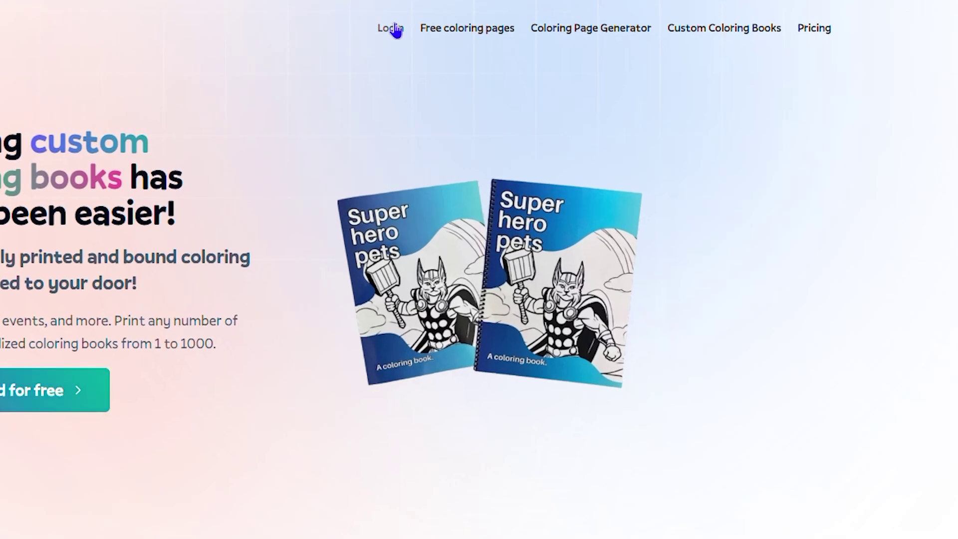
Step: Sign up for a free account with a pasted email address and a password
click(537, 61)
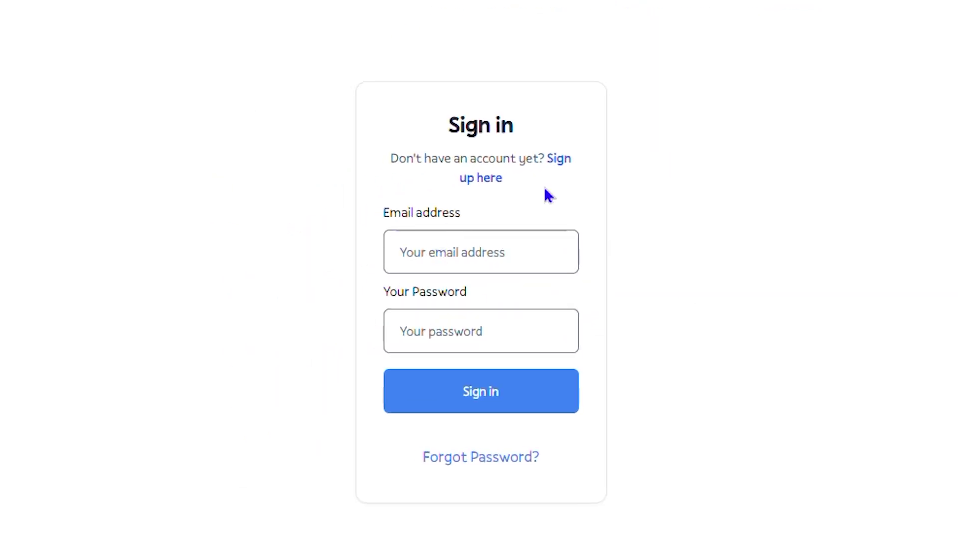
click(489, 180)
click(225, 178)
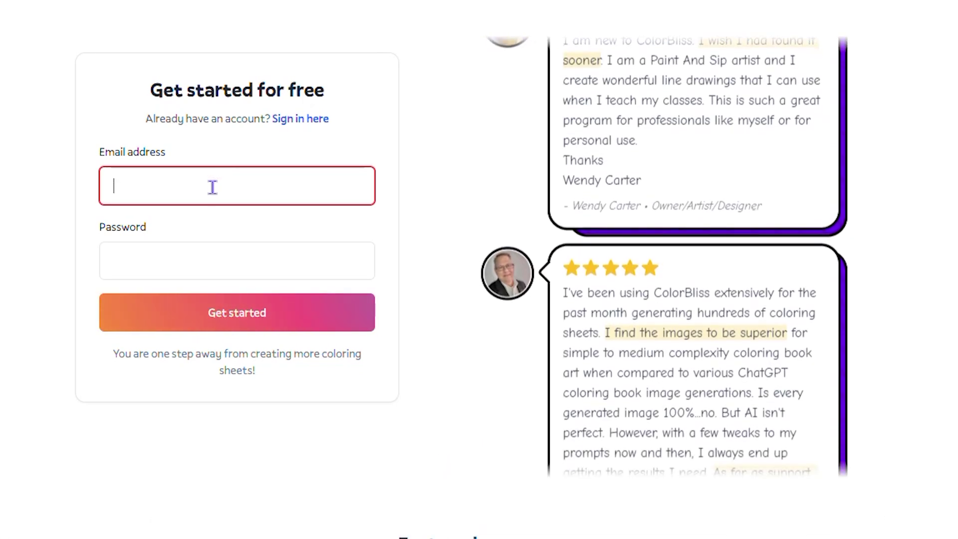
key(ctrl+v)
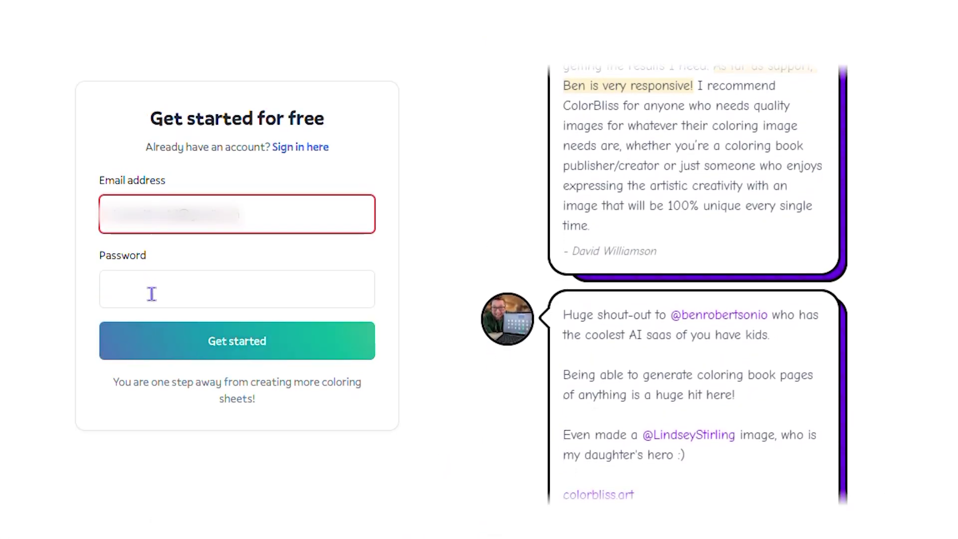
click(259, 286)
text(*****)
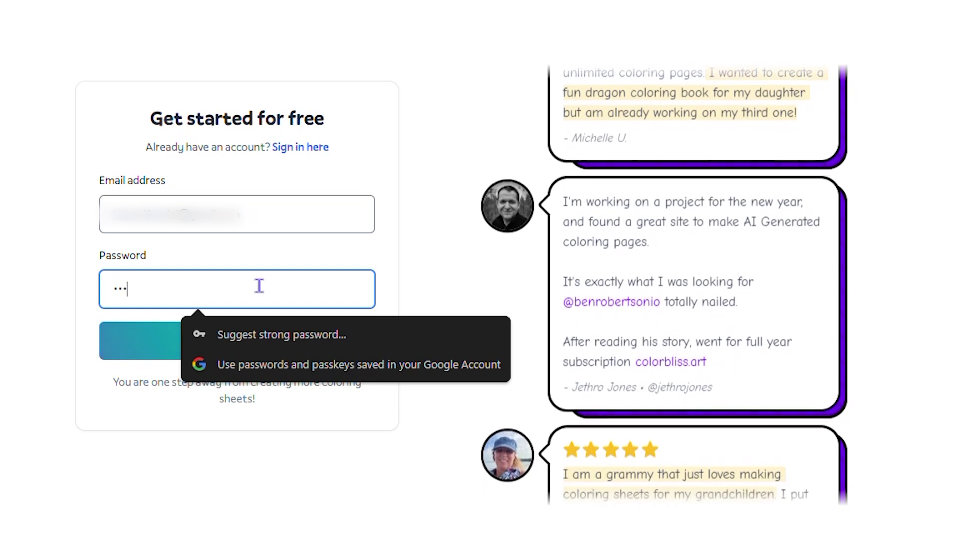
text(********)
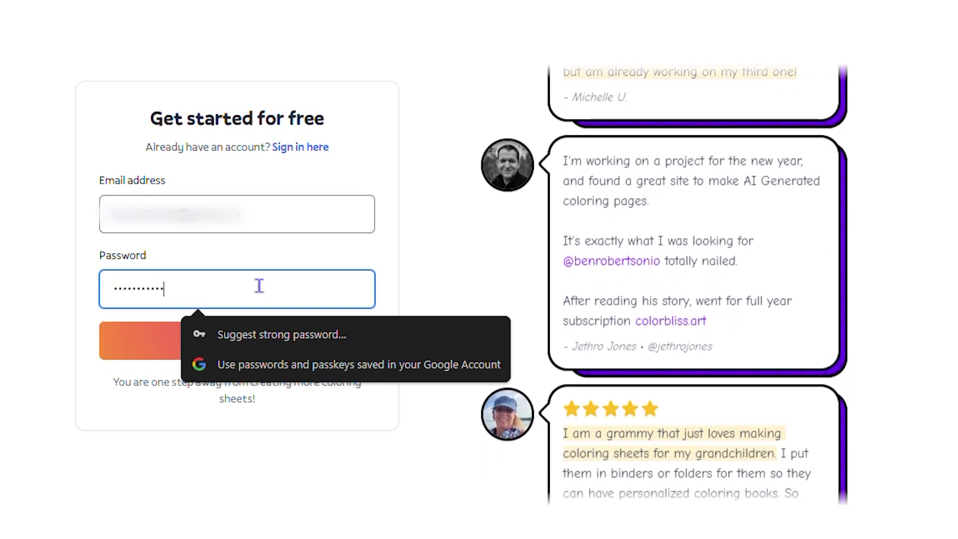
click(149, 348)
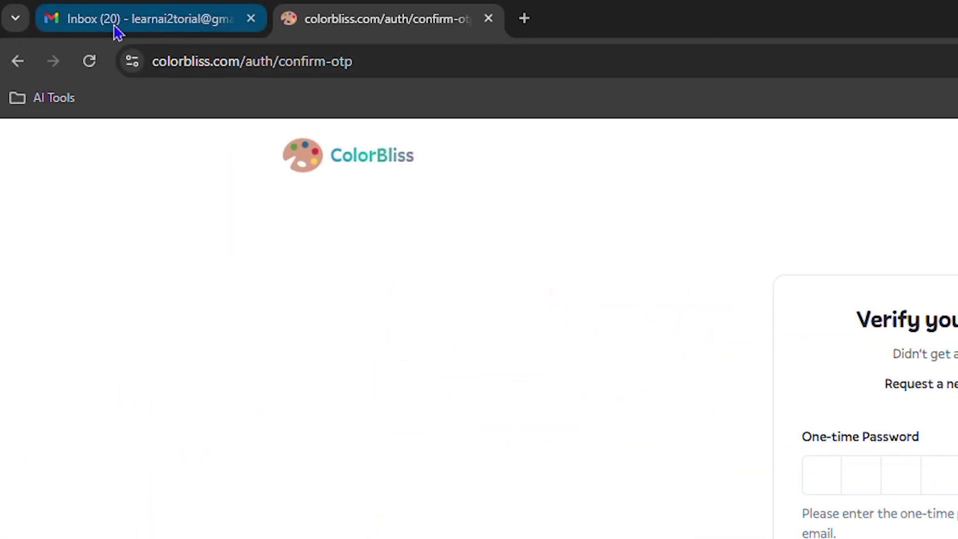
Step: Read the ColorBliss verification code email in Gmail, then close that tab
click(116, 31)
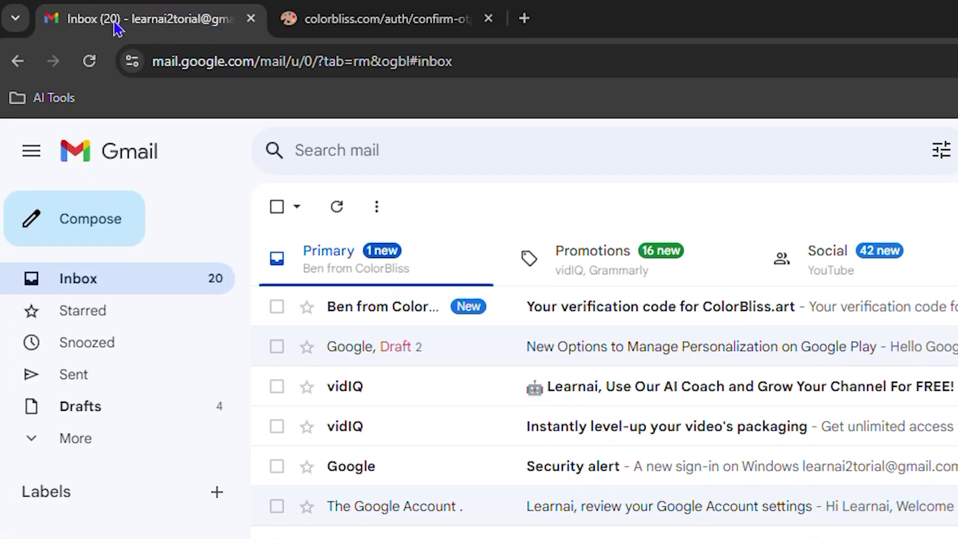
click(600, 315)
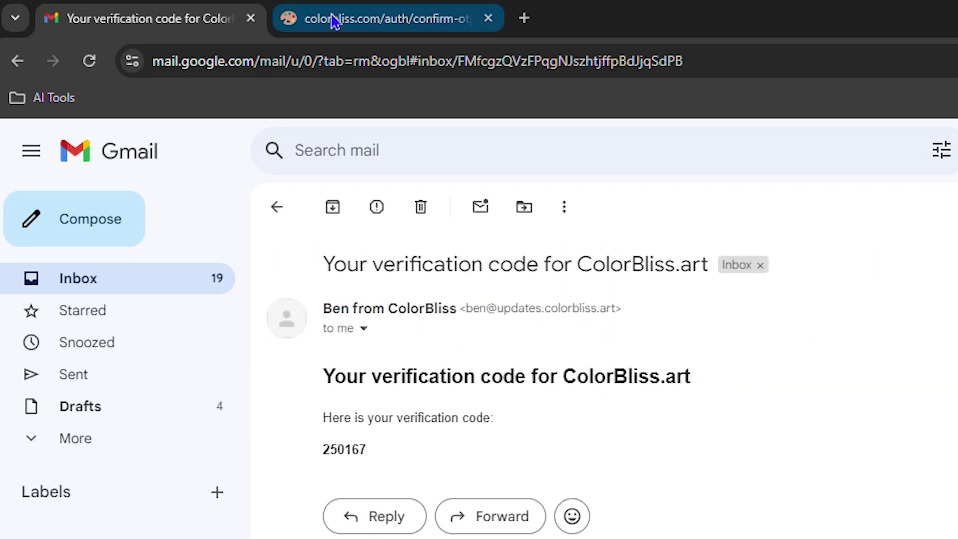
middle_click(183, 28)
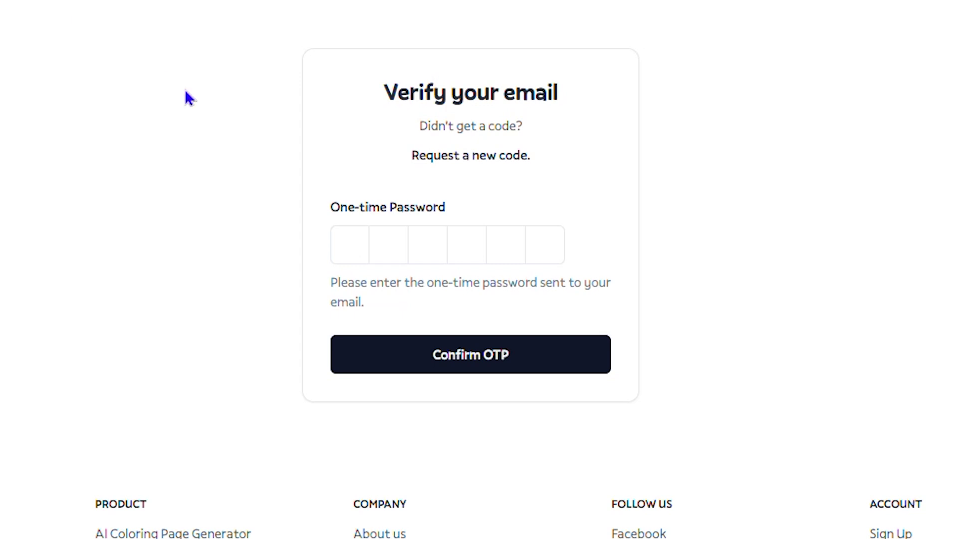
Step: Enter the six-digit one-time code from the email and confirm it
click(356, 250)
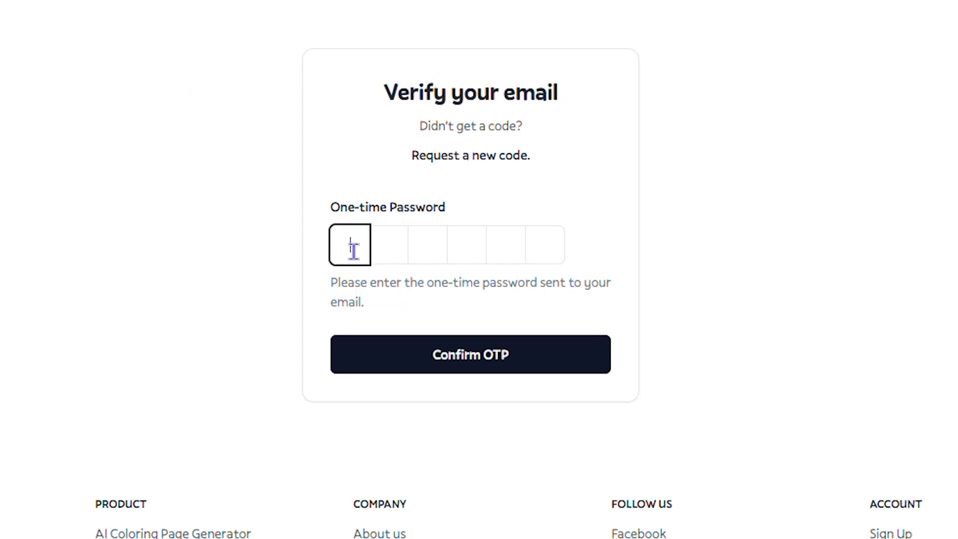
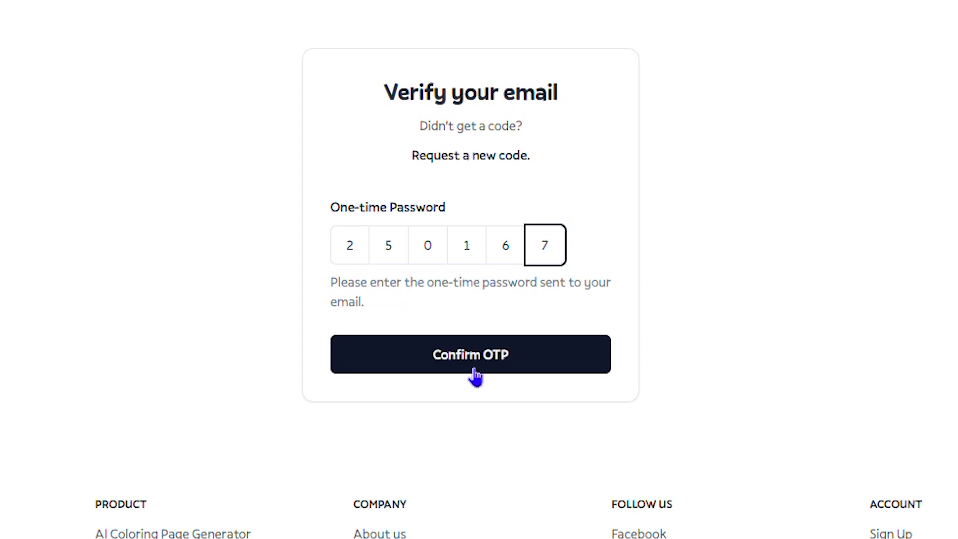
click(474, 362)
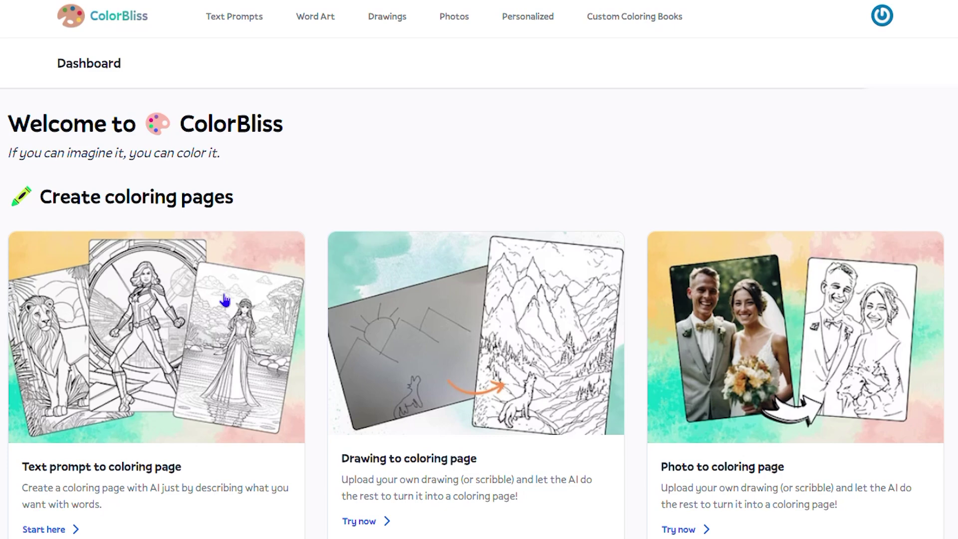
scroll(359, 290, down, 8)
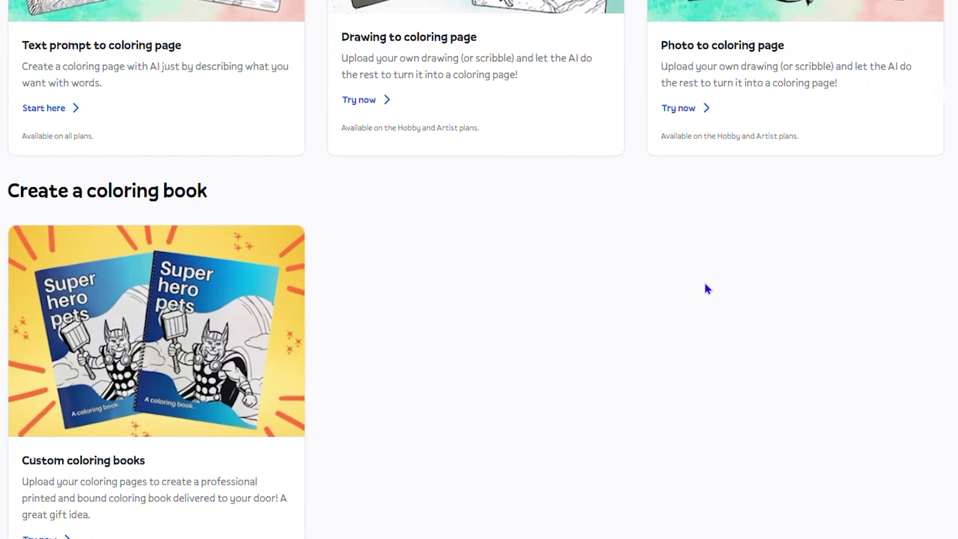
scroll(704, 284, up, 8)
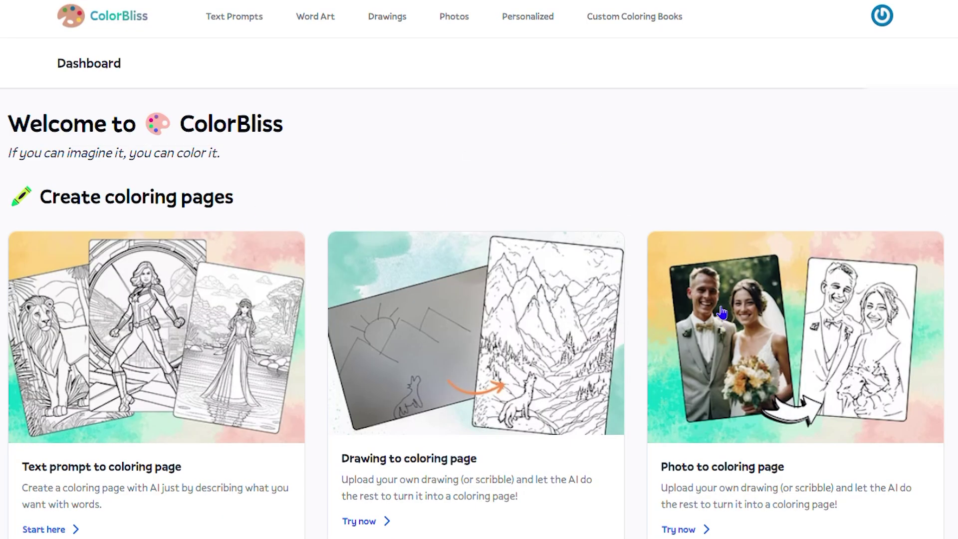
scroll(689, 324, down, 8)
scroll(664, 342, up, 8)
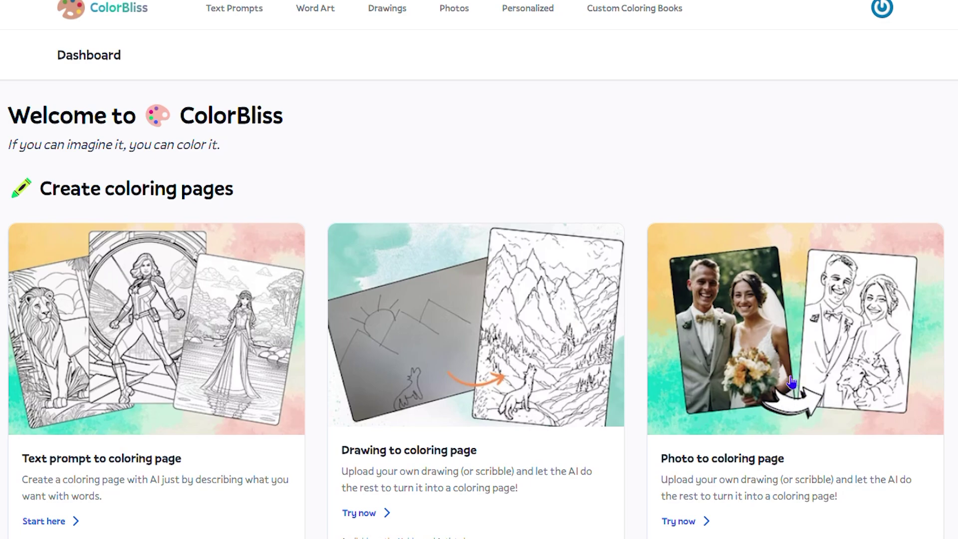
scroll(434, 380, down, 7)
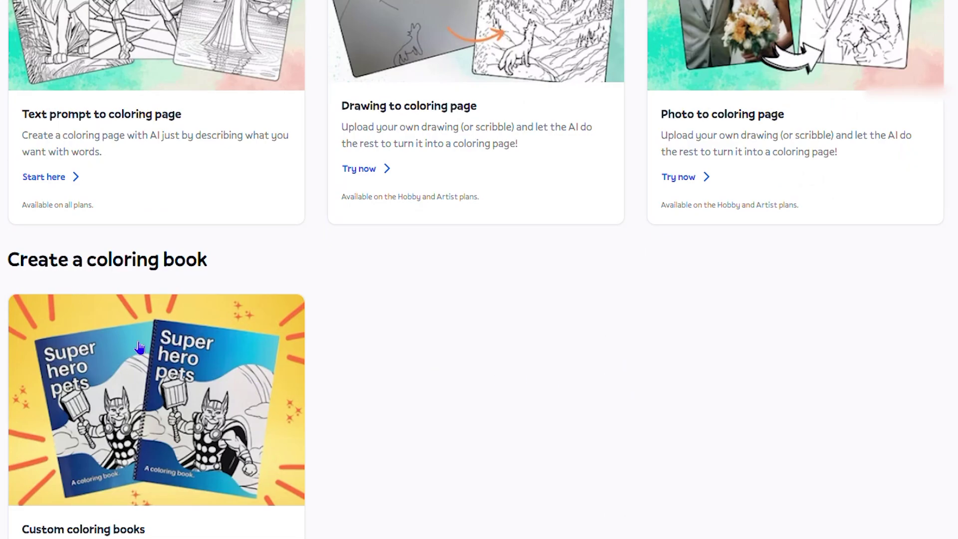
scroll(328, 437, up, 5)
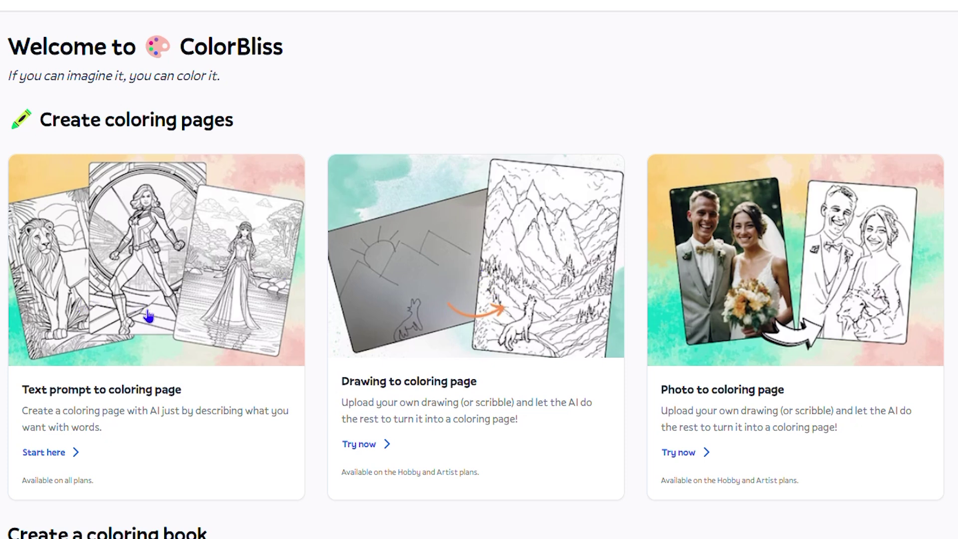
scroll(210, 101, up, 2)
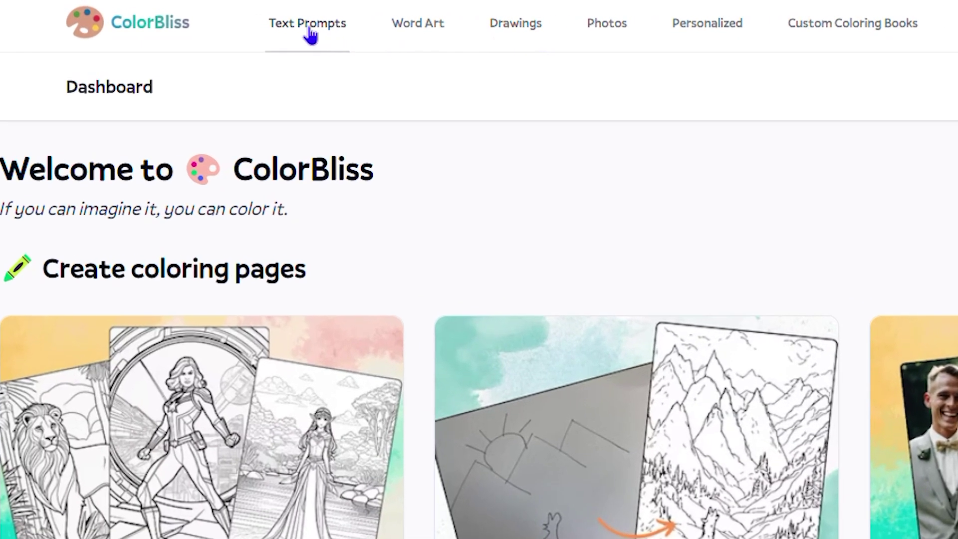
Step: Tour the Text Prompts, Word Art, Drawings, Photos and Personalized generators, ending on Text Prompts
click(313, 35)
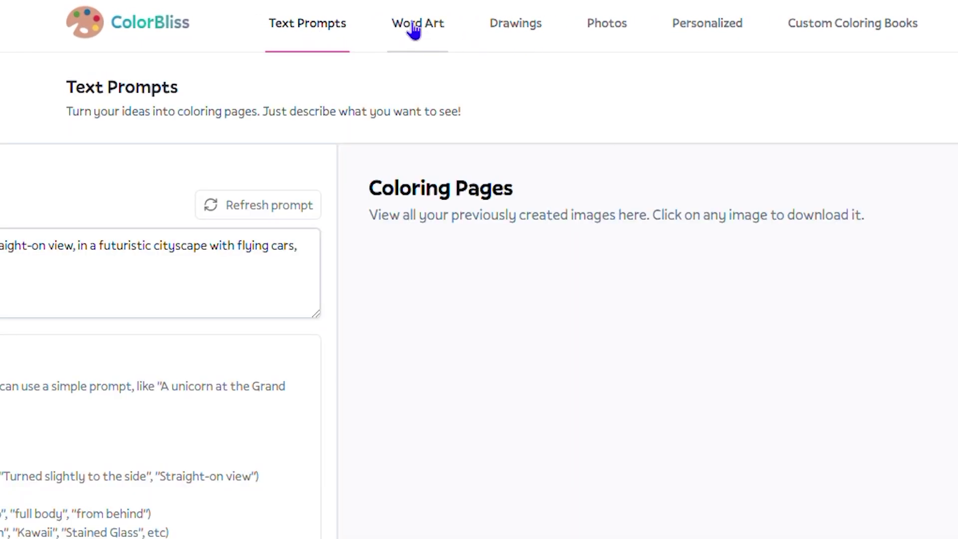
click(421, 31)
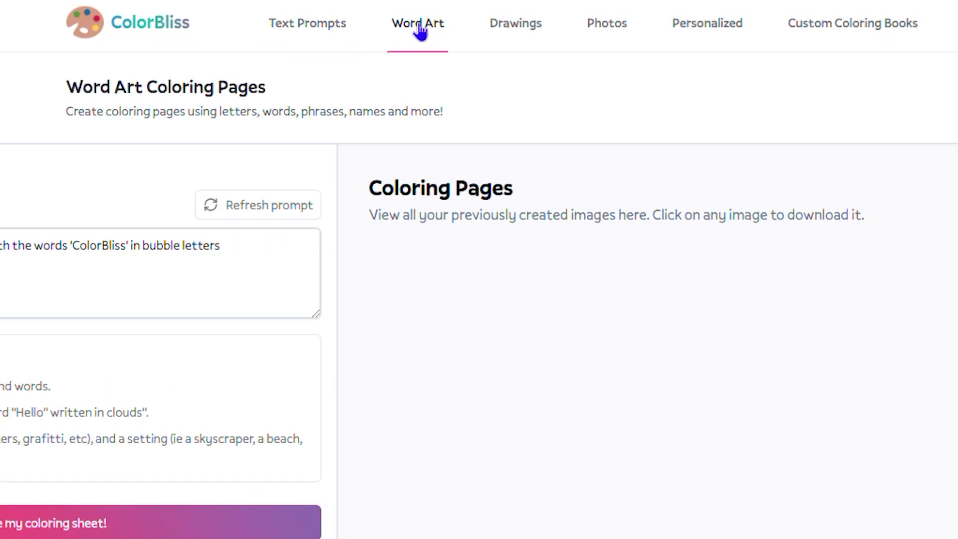
click(528, 35)
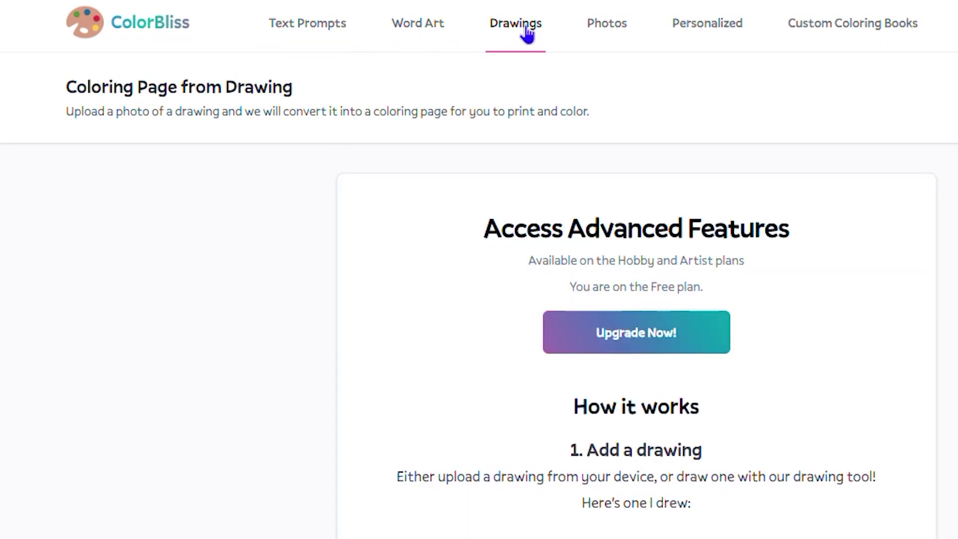
click(616, 34)
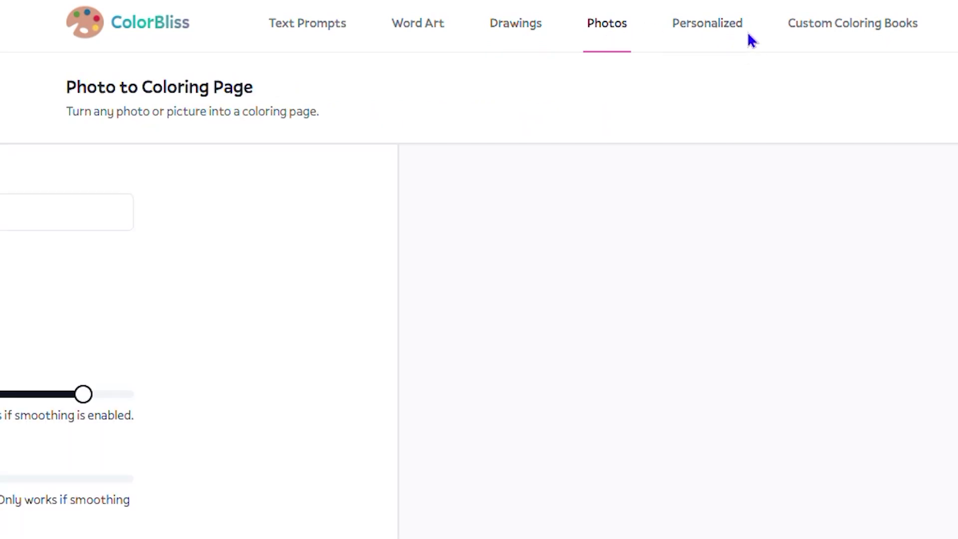
click(720, 28)
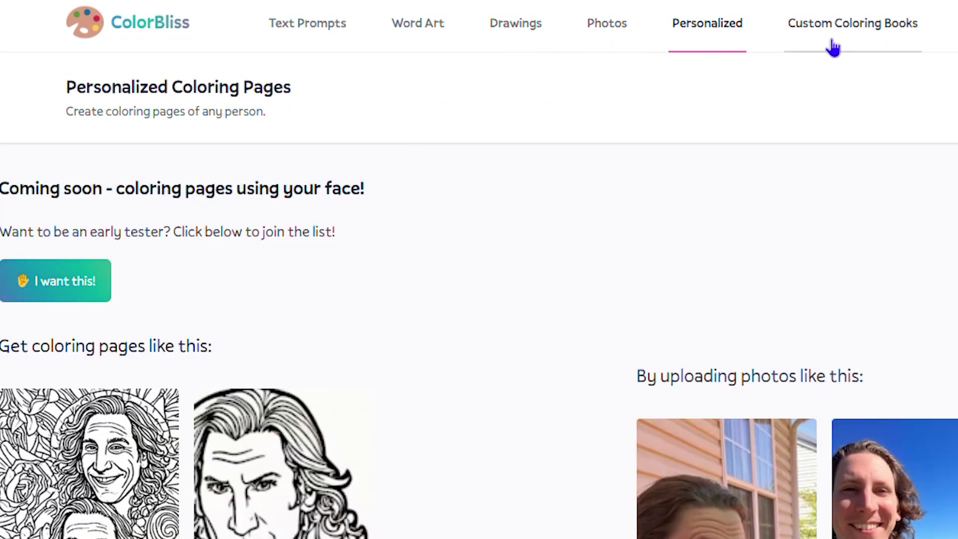
click(321, 29)
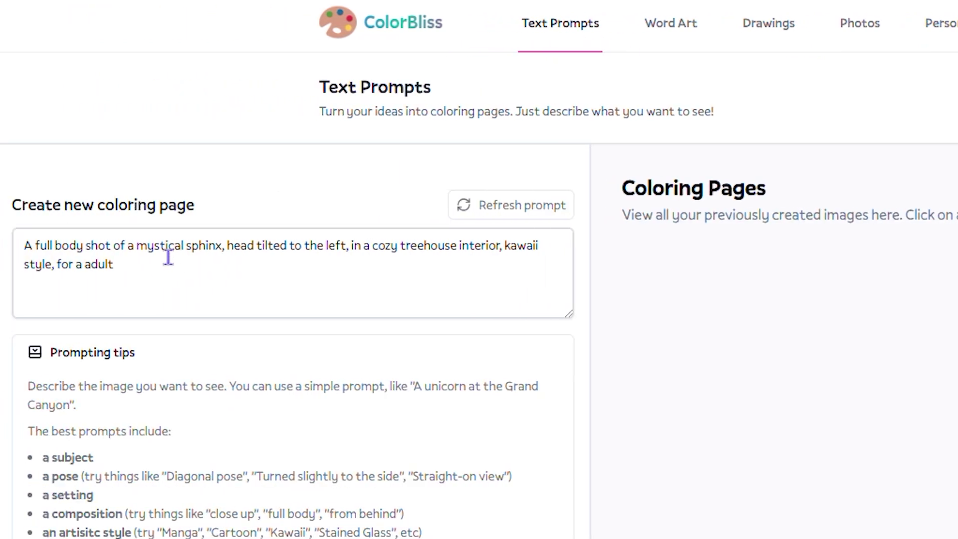
Step: Replace the sample prompt with 'Spiderman dring a horse' and generate the coloring page
drag(168, 257, 1, 226)
key(BackSpace)
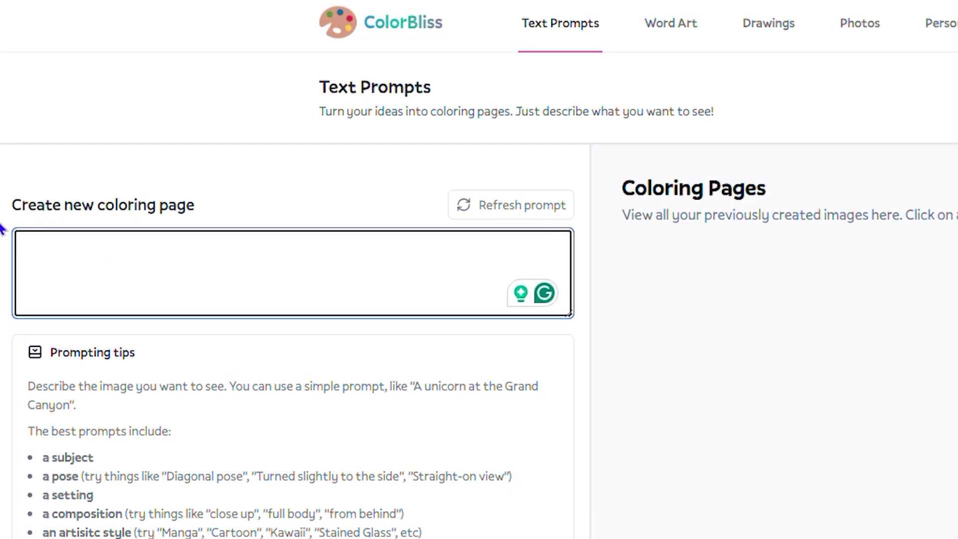
text(Spiderman dring a horse)
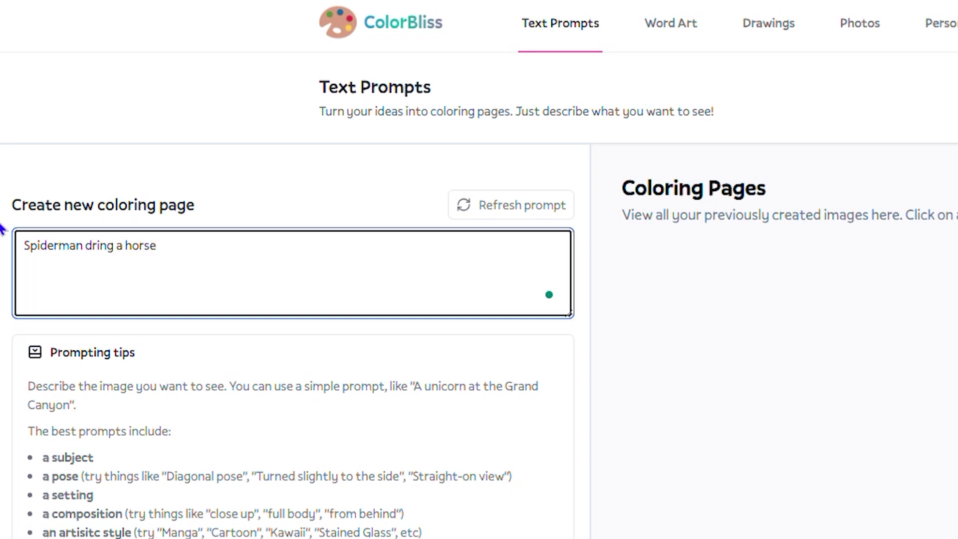
key(Return)
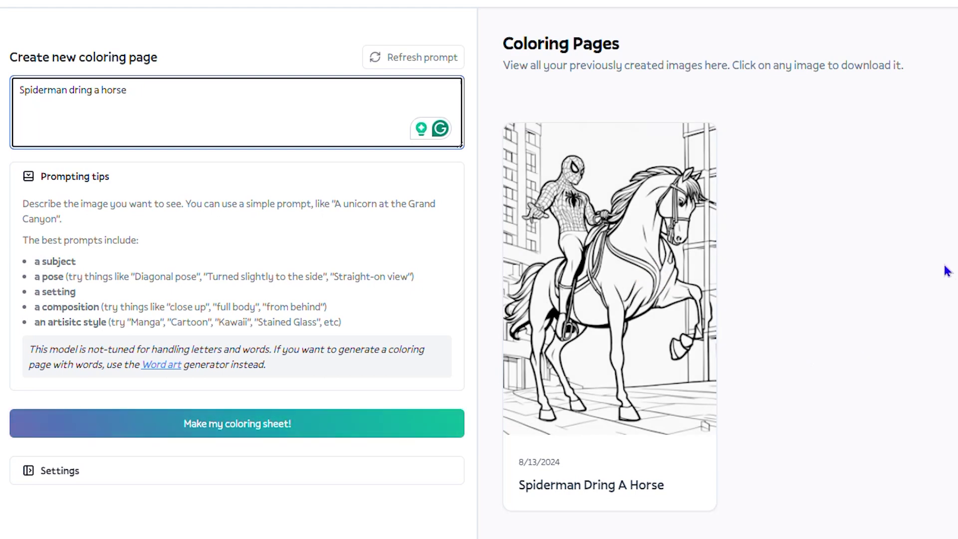
Step: Save the generated image as 'Spiderman dring a horse.png' using its card's download icon
mouse_move(600, 354)
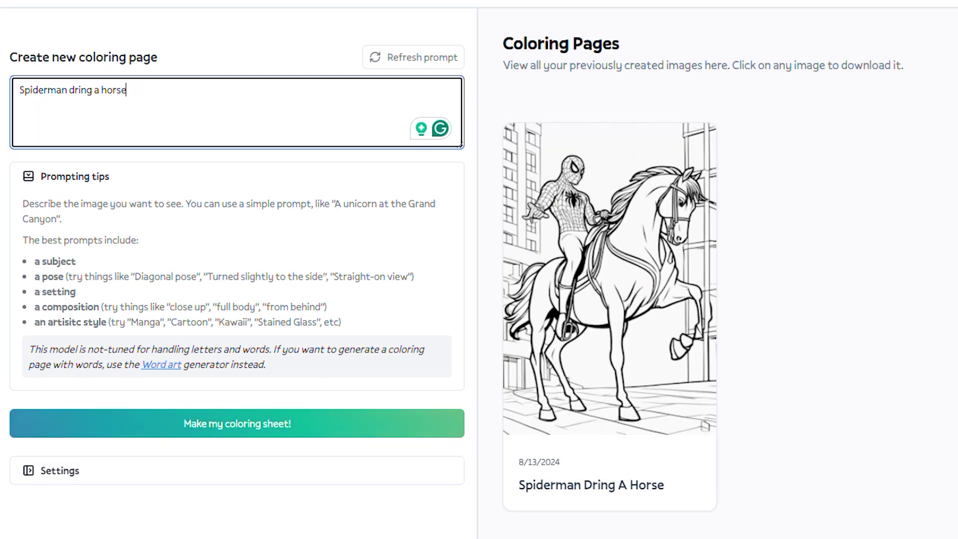
mouse_move(543, 447)
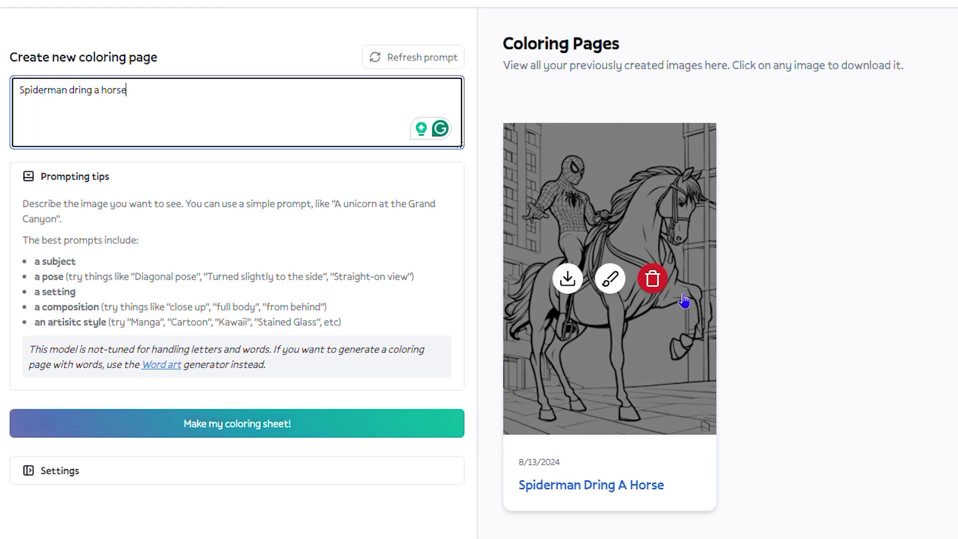
click(567, 277)
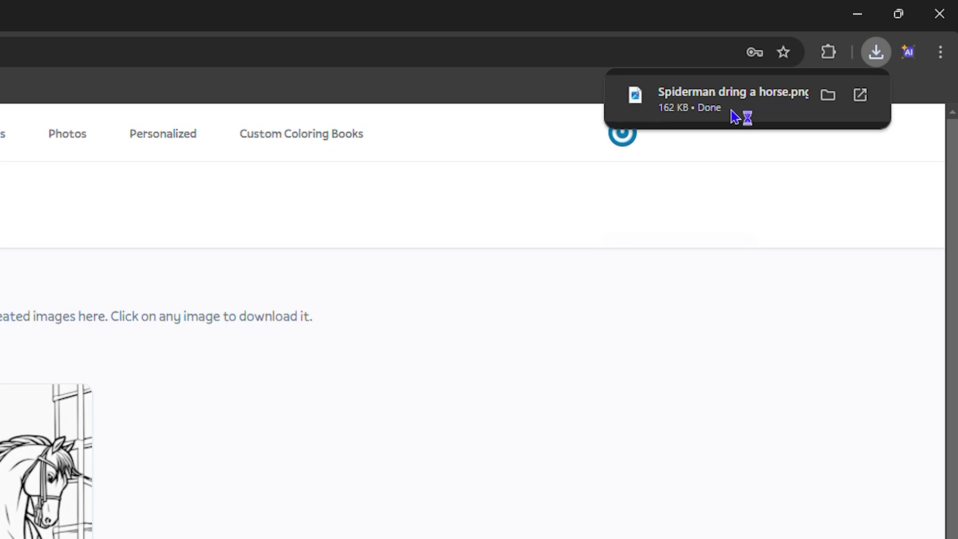
Step: Open the downloaded PNG in Photos from the downloads panel, then close the viewer
click(741, 110)
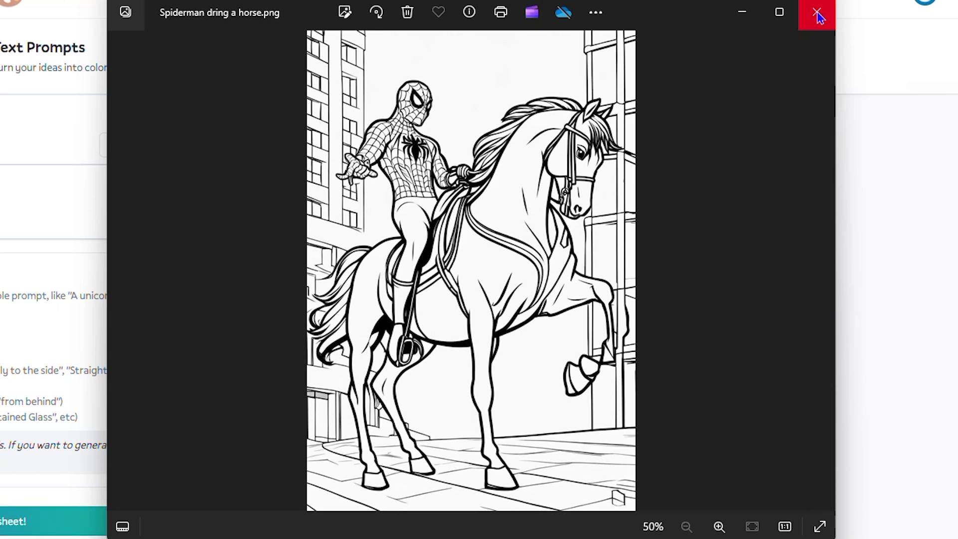
click(817, 13)
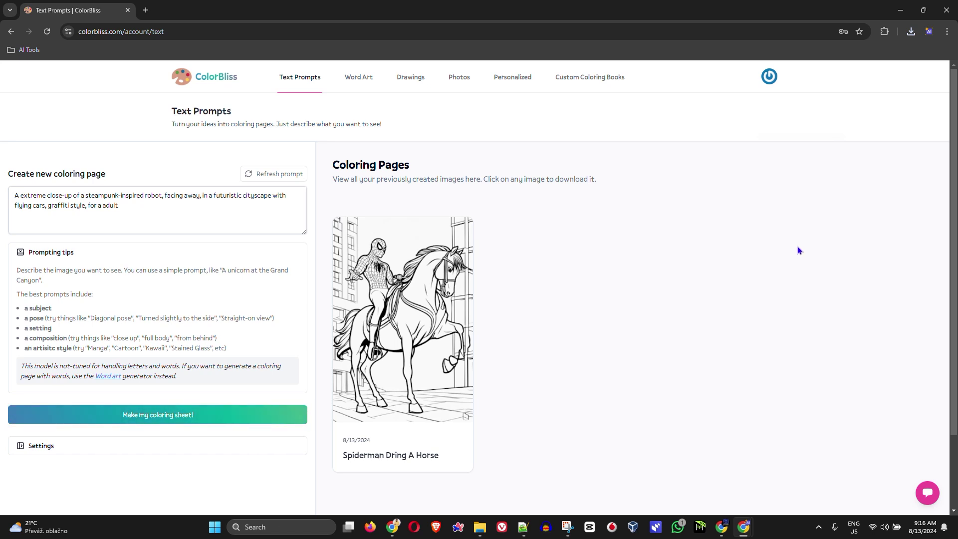
scroll(592, 239, down, 2)
scroll(592, 235, up, 2)
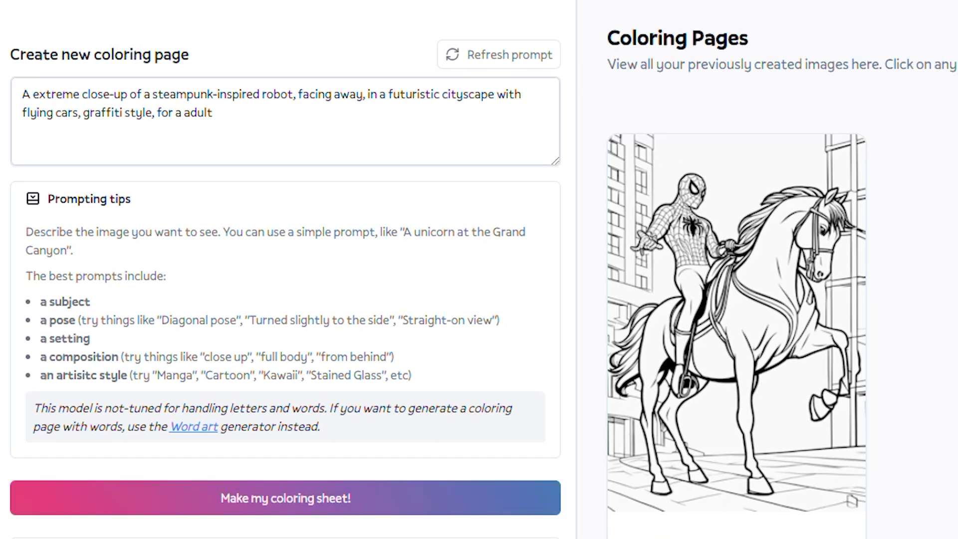
scroll(739, 99, down, 3)
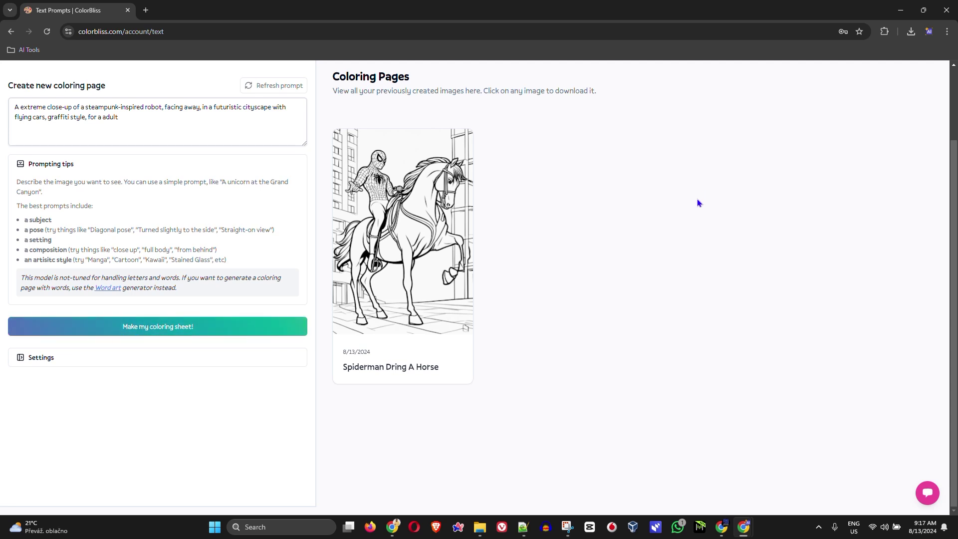
scroll(596, 339, up, 2)
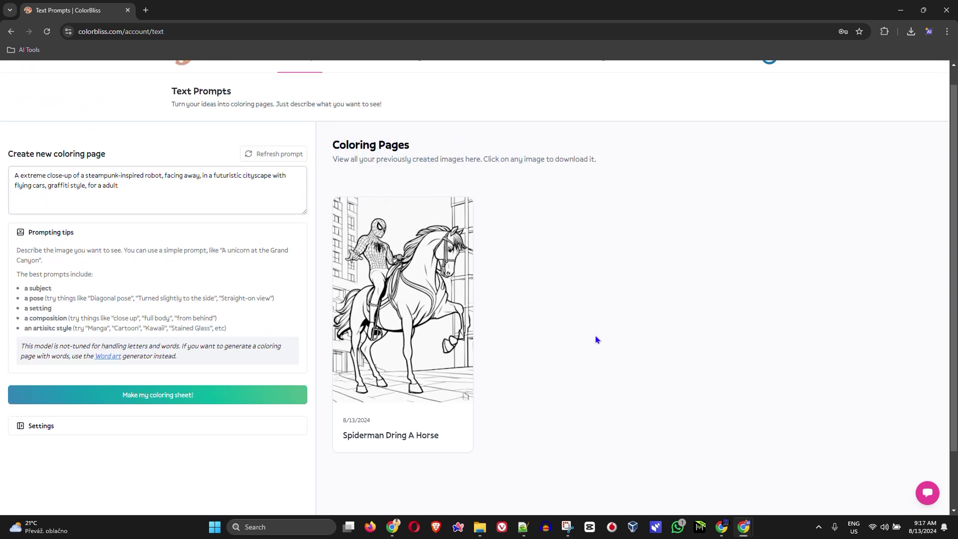
scroll(596, 340, up, 1)
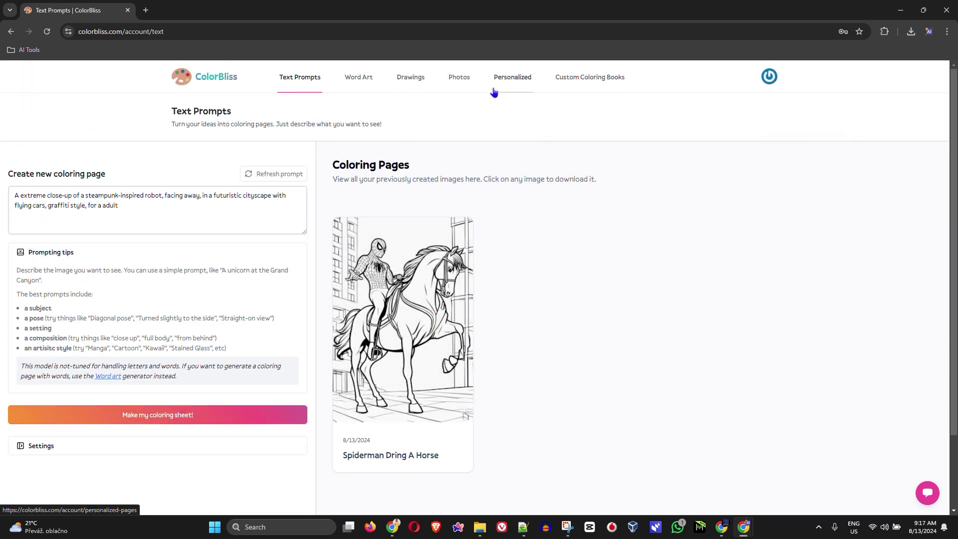
Step: Go through Custom Coloring Books and Drawings to Upgrade Now, reaching the $135/year Hobby checkout
click(582, 81)
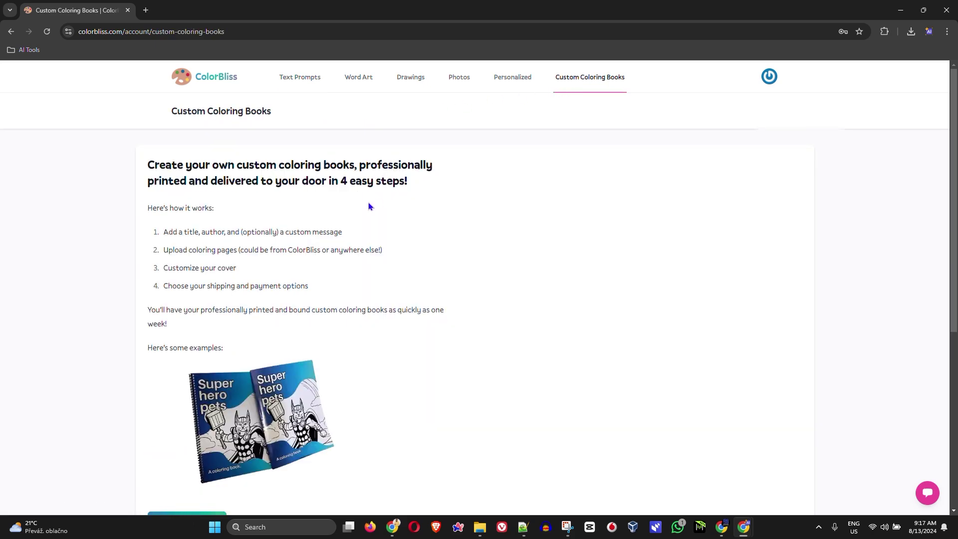
scroll(504, 194, down, 5)
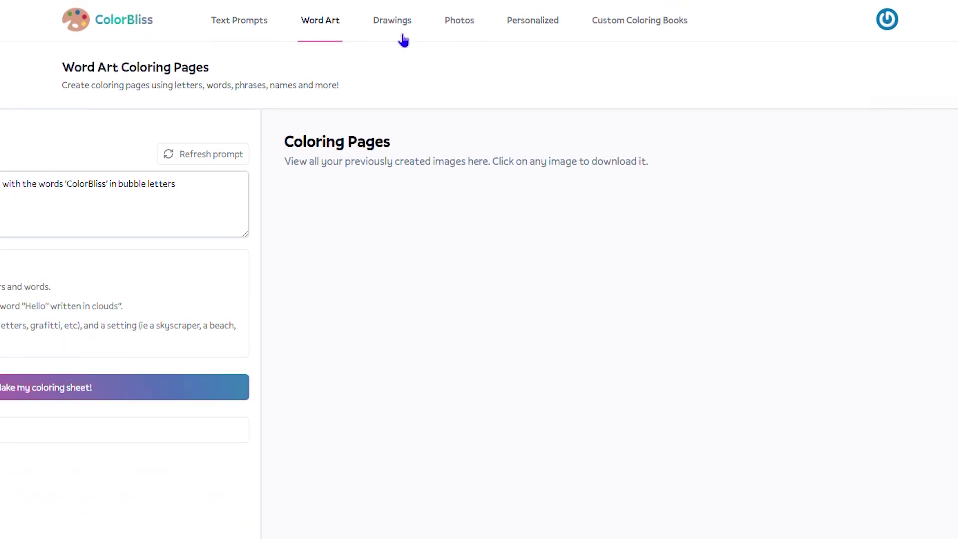
click(392, 20)
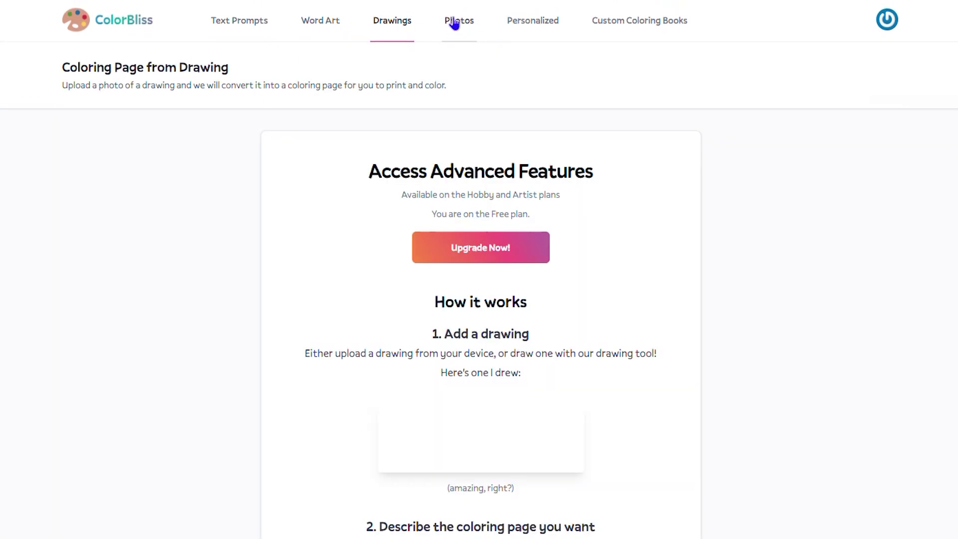
scroll(571, 160, down, 6)
scroll(571, 161, down, 2)
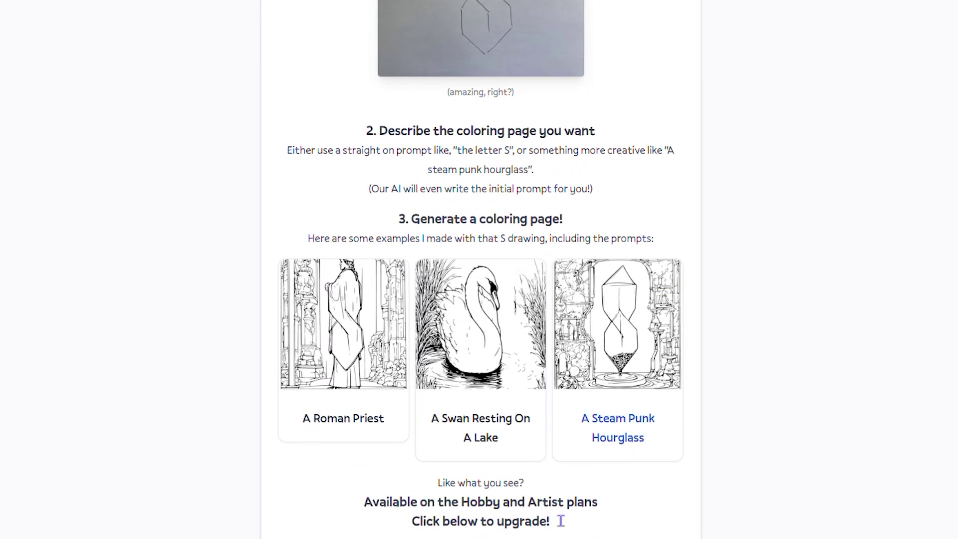
scroll(559, 519, down, 2)
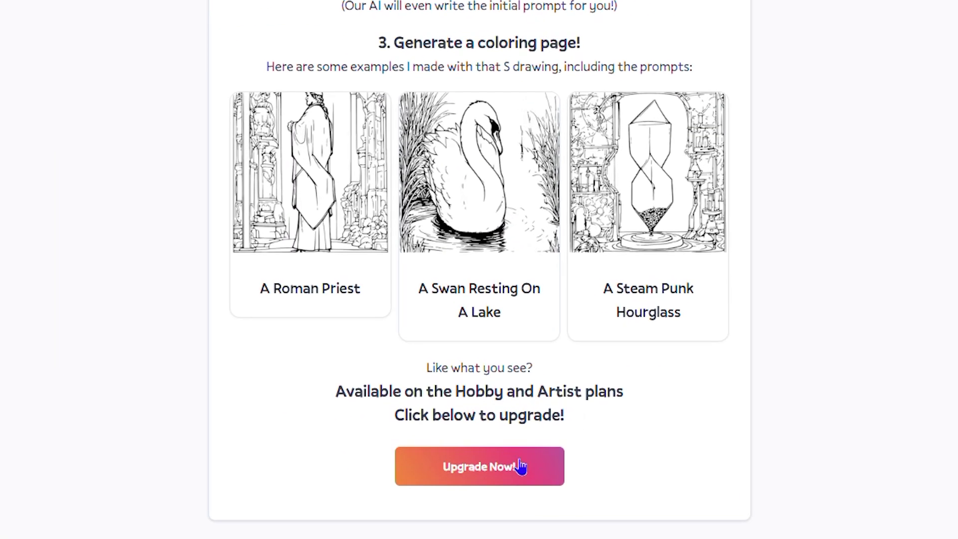
click(520, 467)
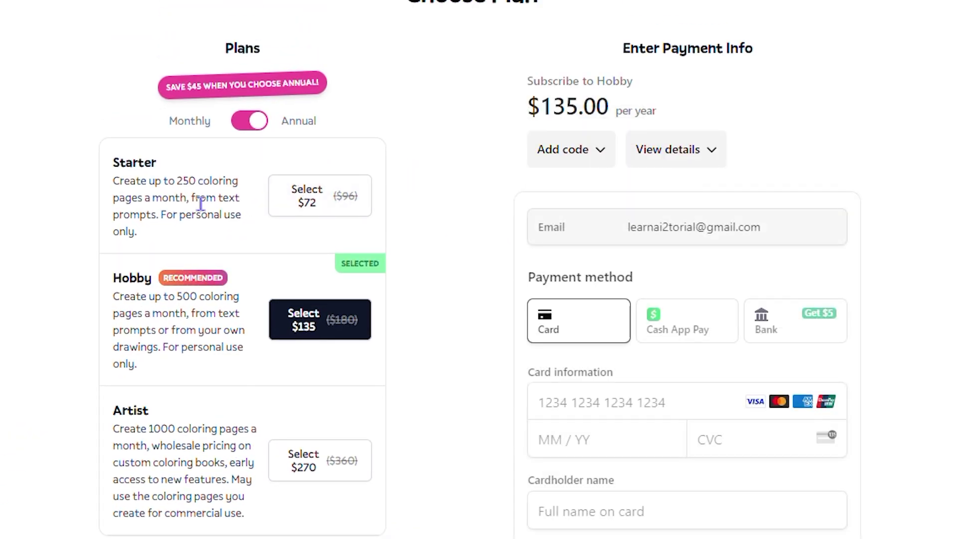
Step: Switch plan pricing to Monthly billing, showing Hobby at $14.99 per month
click(249, 127)
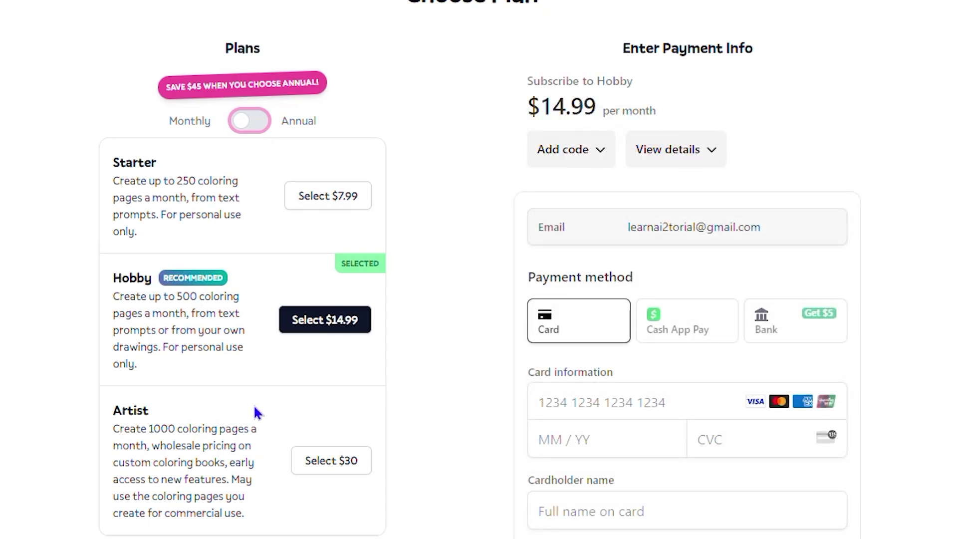
scroll(252, 379, up, 3)
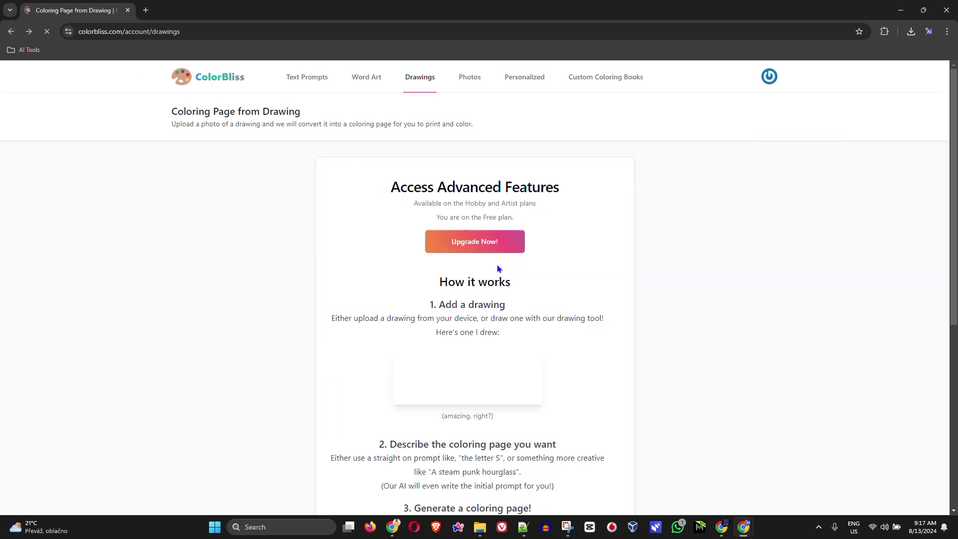
Step: Leave checkout for the Word Art Coloring Pages generator with its 'ColorBliss' bubble-letter prompt
scroll(489, 266, down, 8)
scroll(519, 316, up, 8)
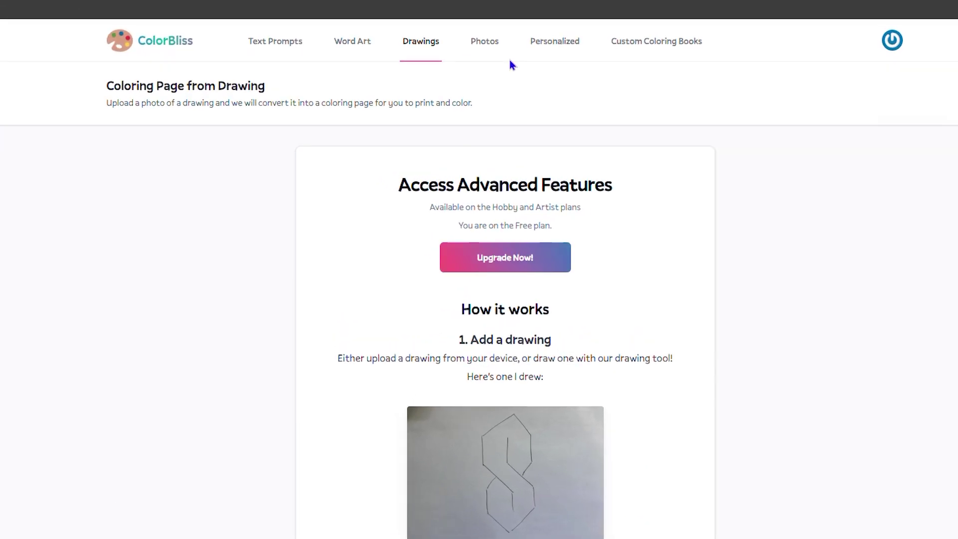
click(359, 77)
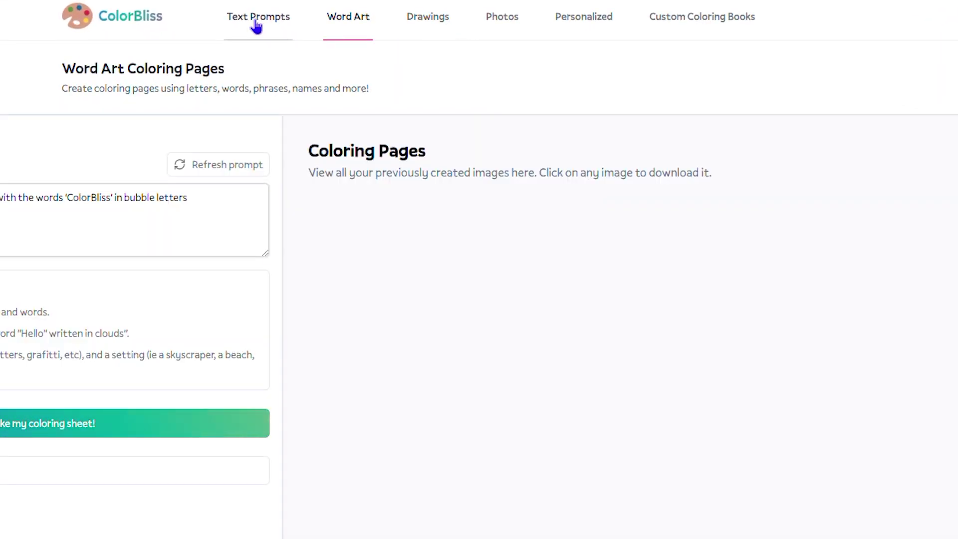